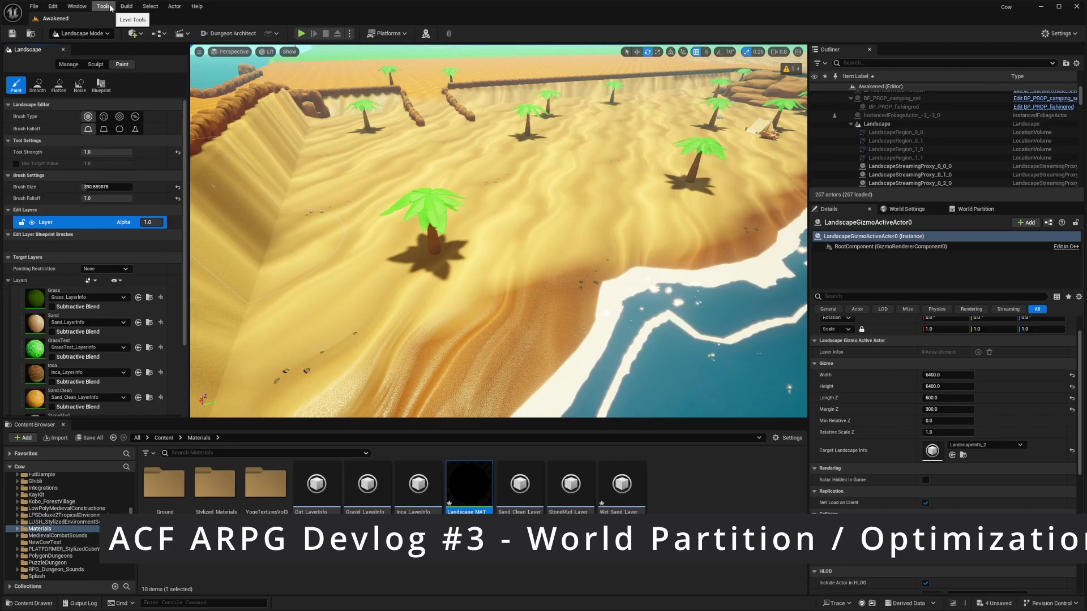
Show the Landscape actor's Details, with Landscape_MAT and its paint layers, and fly over the beach.
left_click(110, 8)
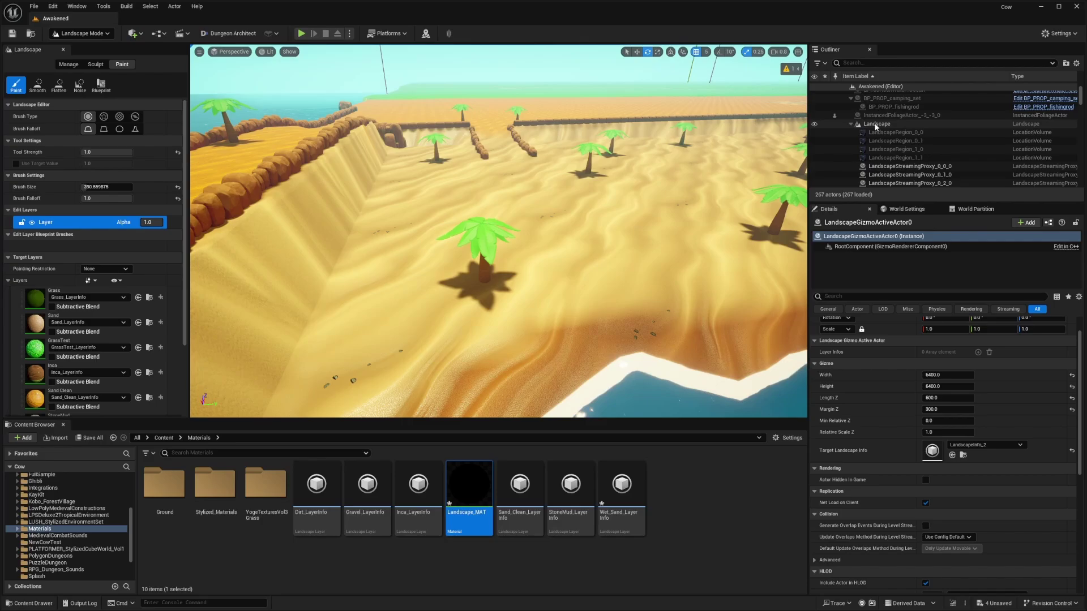
left_click(877, 125)
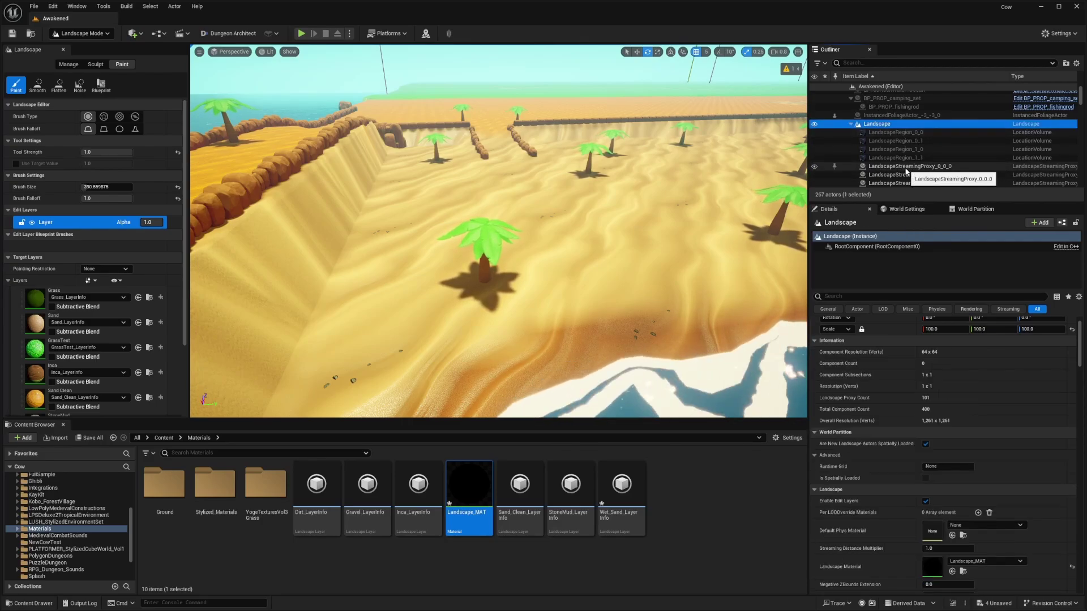
mouse_move(564, 158)
right_mouse_down()
mouse_move(597, 161)
mouse_move(556, 159)
right_mouse_up()
Play-test fullscreen, walk the character past a palm, then eject with F8 to fly freely.
key("alt+F8")
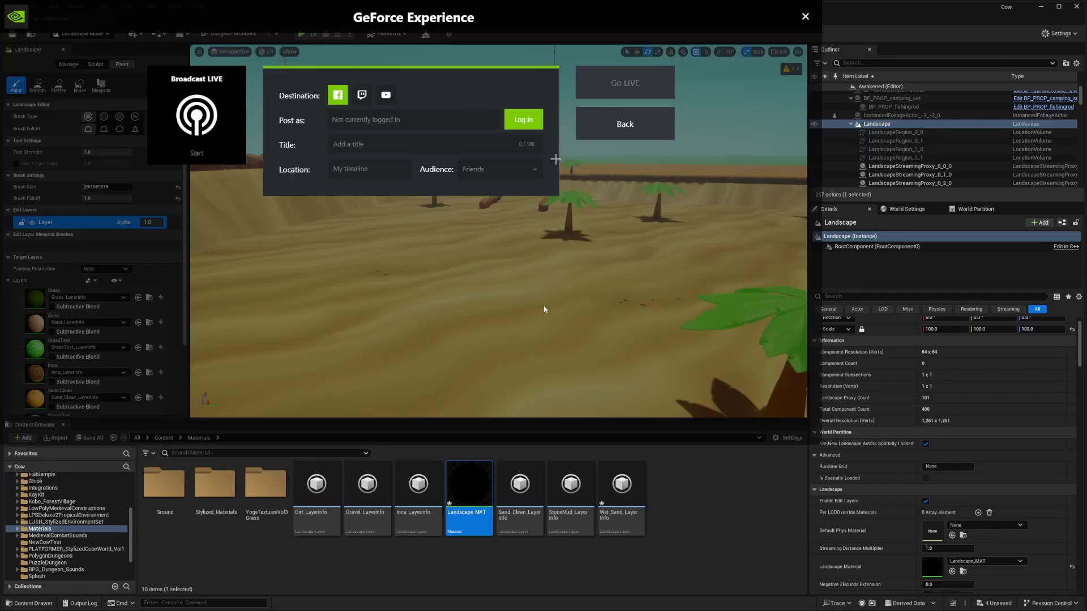
key("Escape")
key("alt+p")
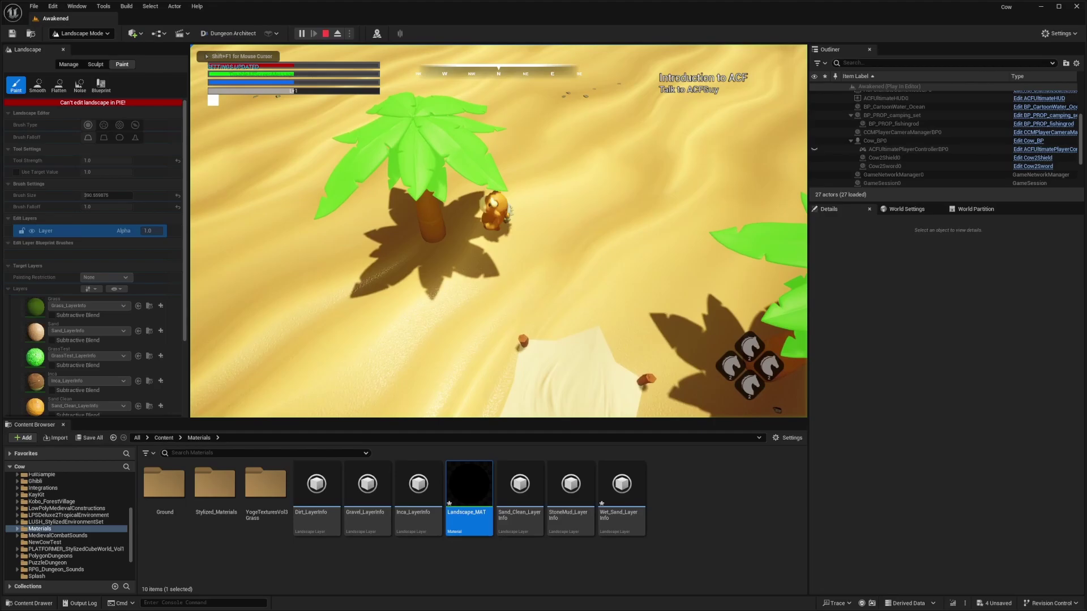
key("F11")
key("w")
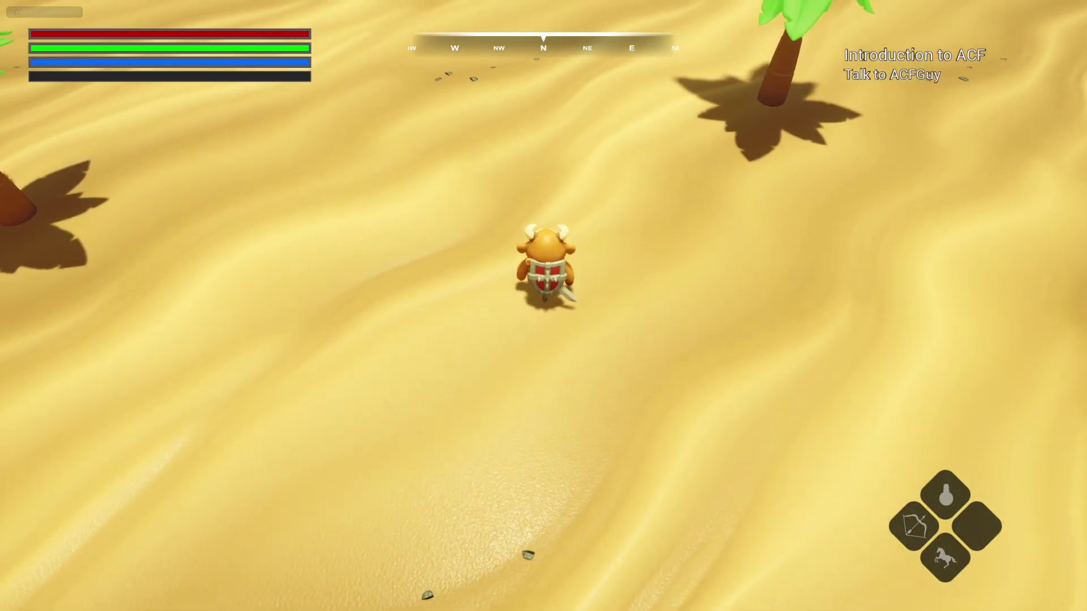
key("F8")
right_click_drag(543, 306, 323, 195)
scroll(351, 170, "up", 1)
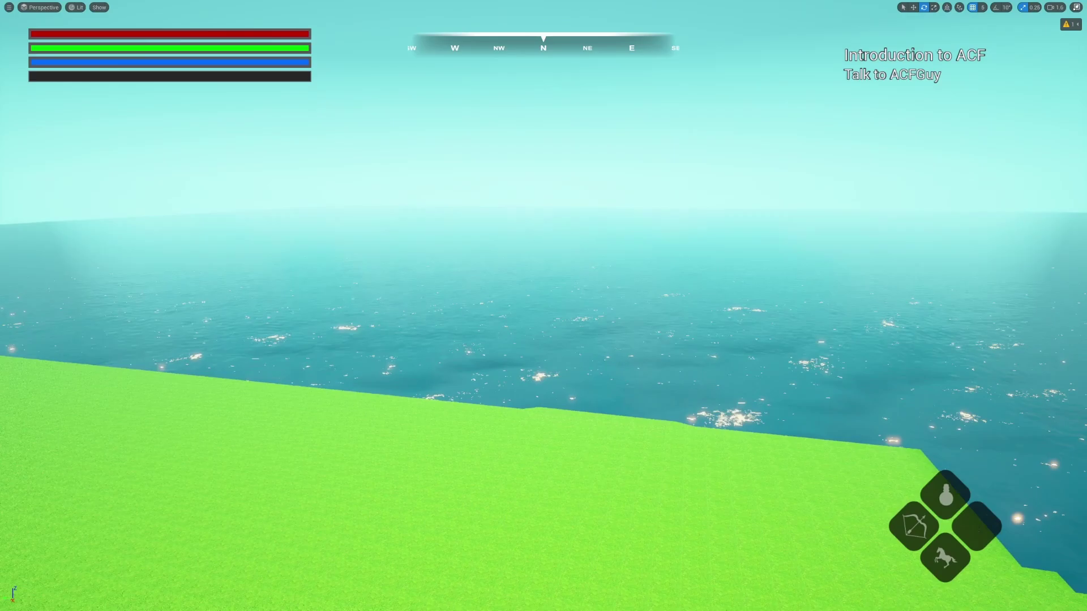
right_click_drag(539, 175, 589, 204)
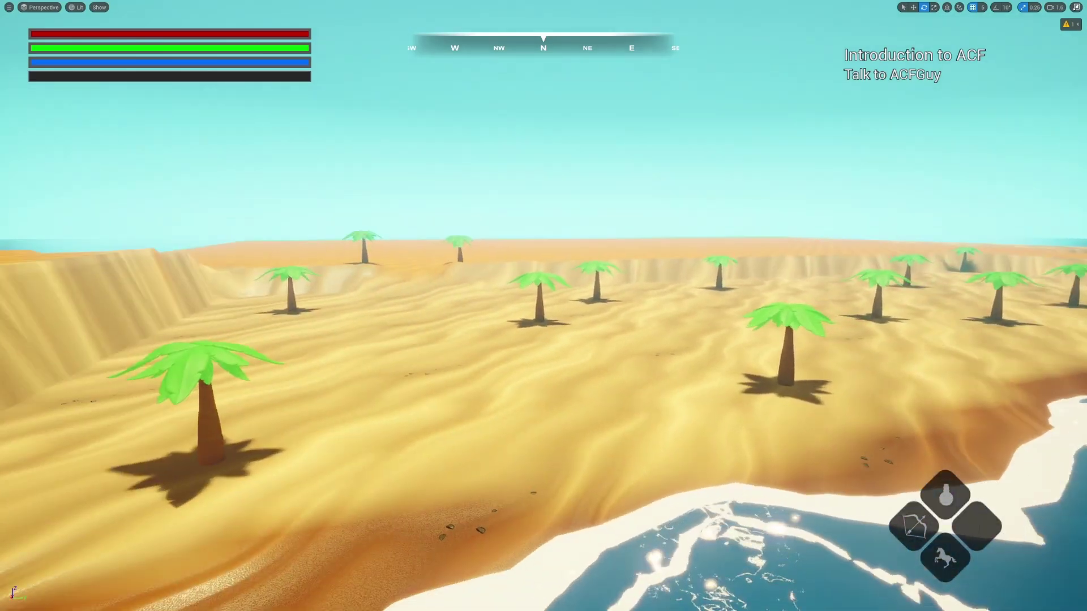
right_click_drag(535, 252, 566, 303)
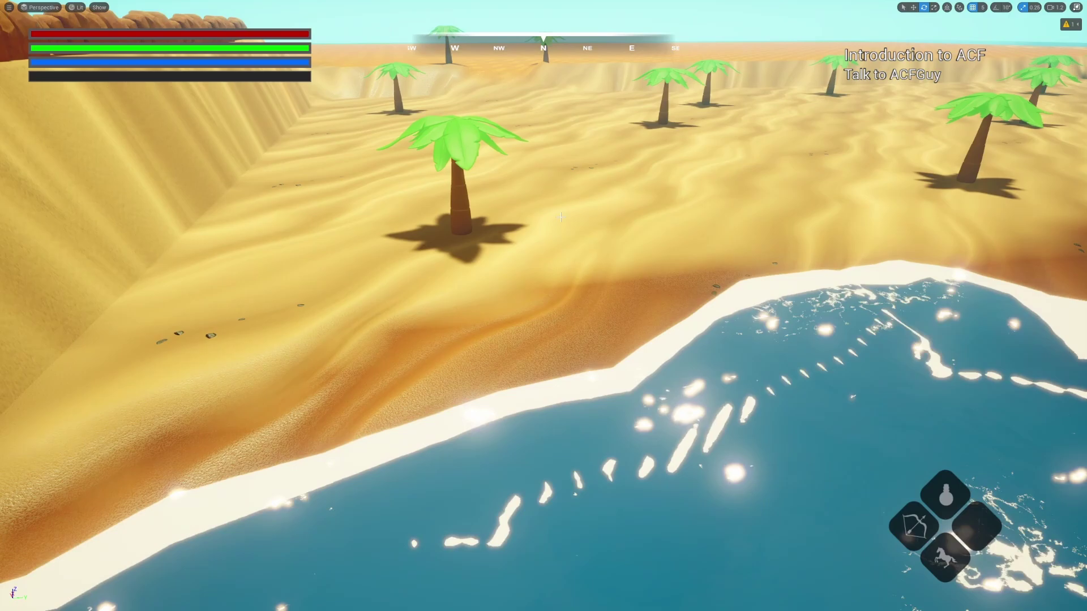
right_click_drag(560, 217, 565, 150)
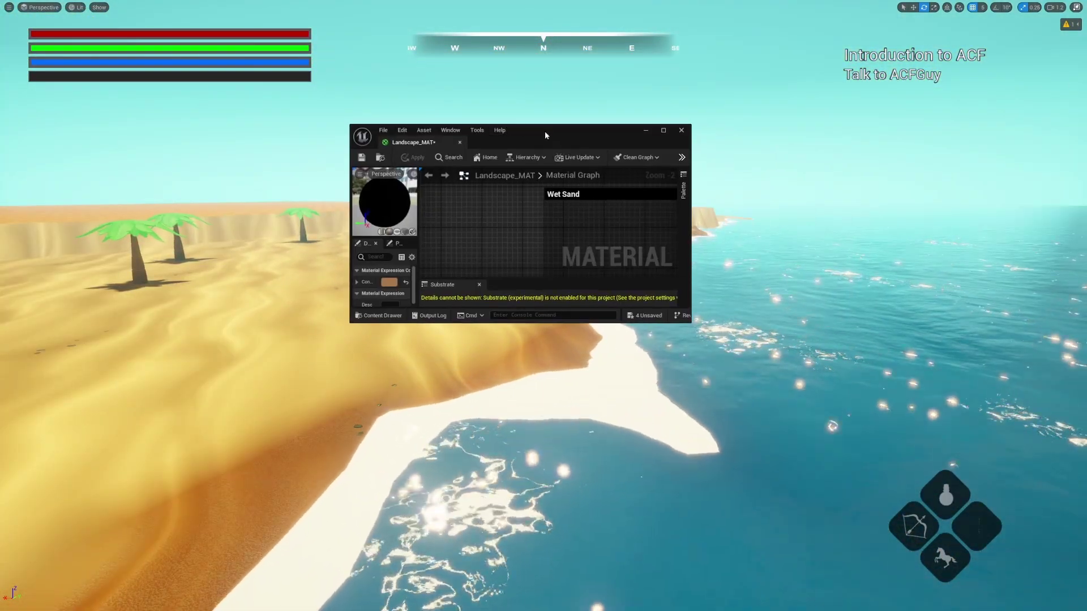
double_click(544, 131)
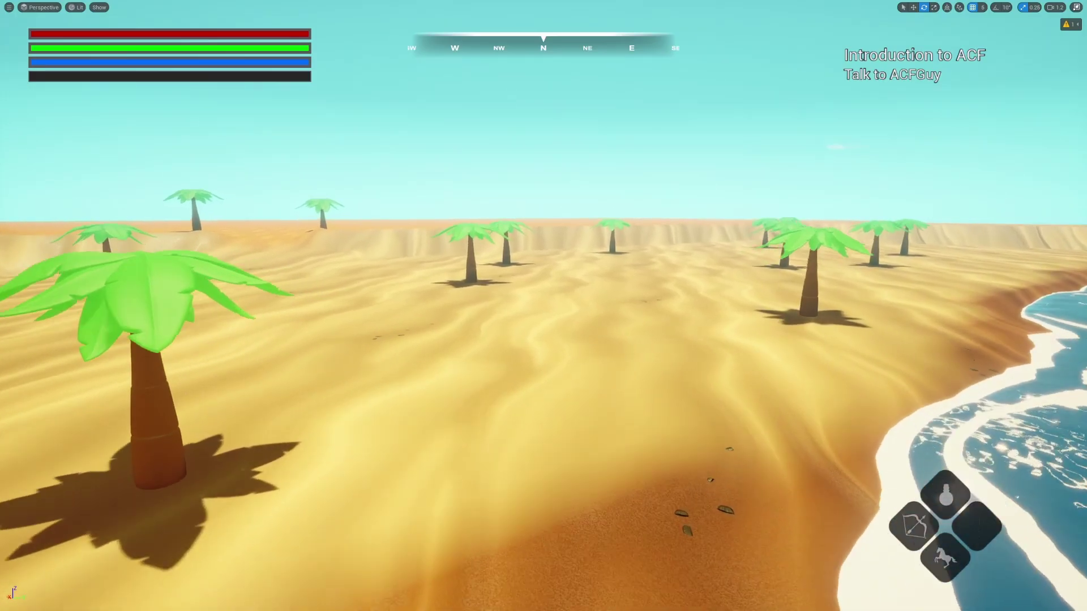
Fly past the rock-lined pathway and plateau, then turn toward the open sea and palm beach.
key("w")
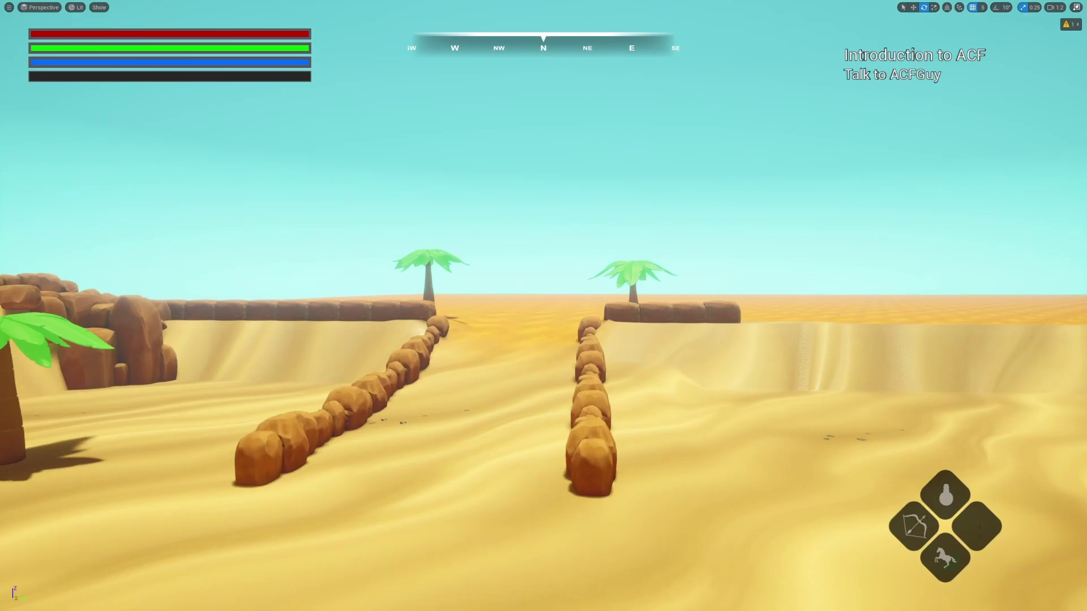
key("e")
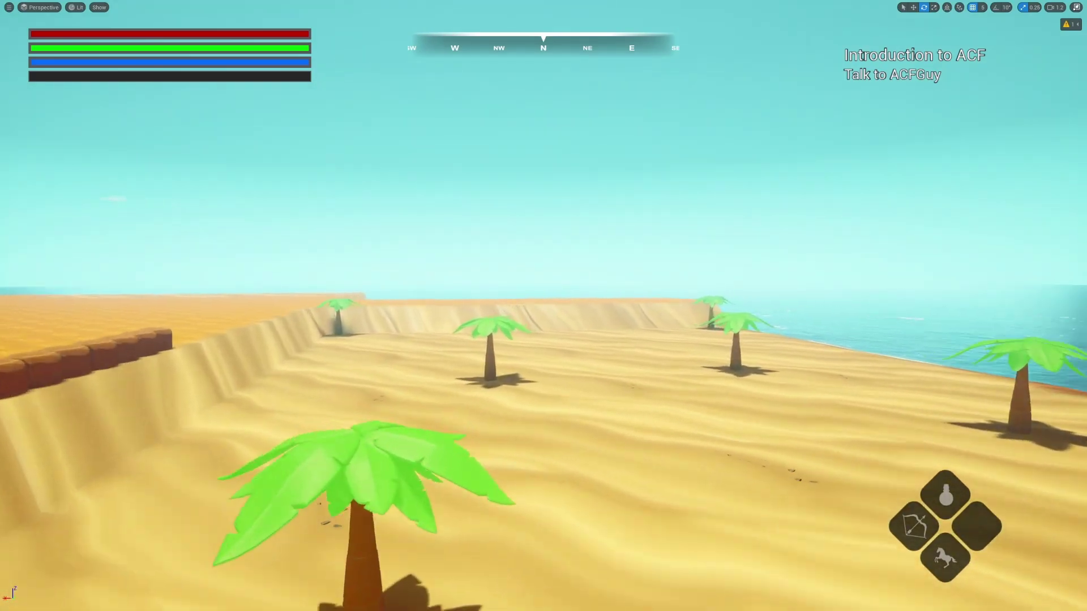
scroll(543, 306, "up", 1)
right_click_drag(543, 306, 543, 306)
scroll(544, 306, "down", 2)
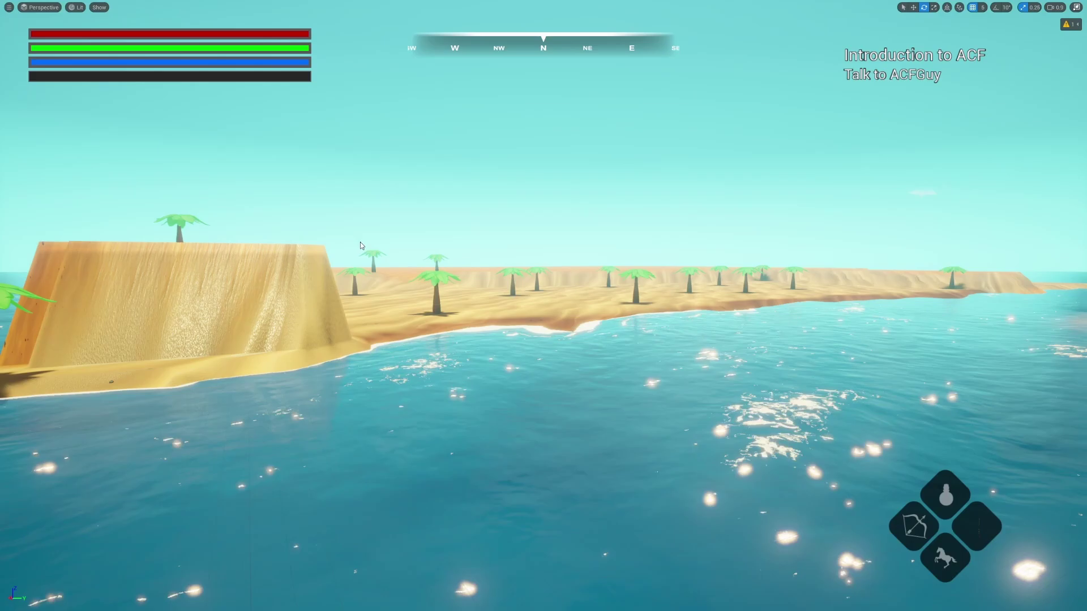
right_click_drag(360, 246, 360, 245)
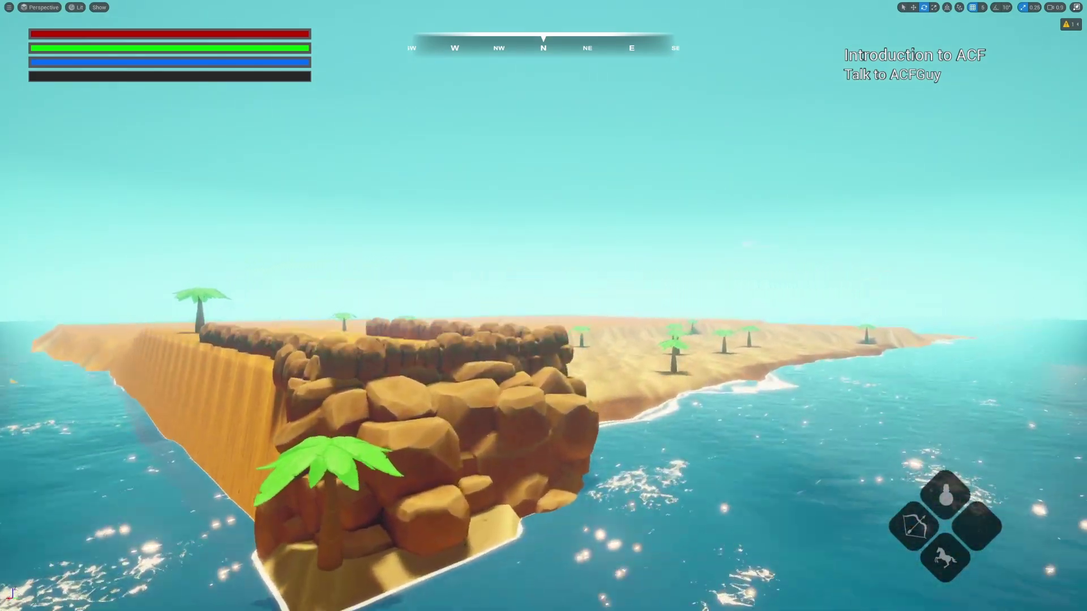
right_click_drag(368, 245, 407, 248)
scroll(406, 248, "up", 2)
scroll(407, 248, "down", 2)
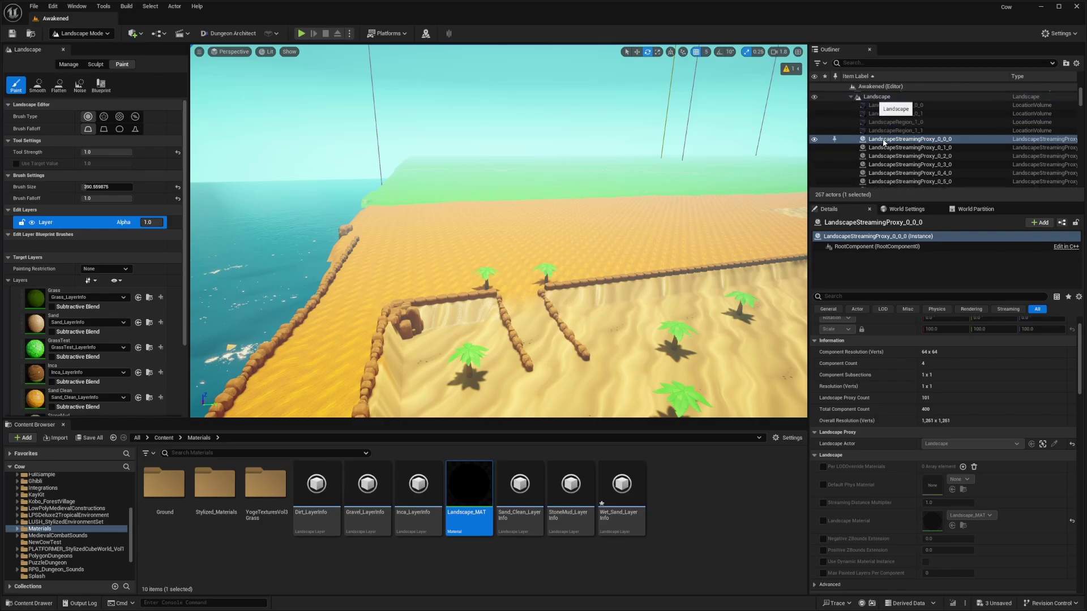
Focus LandscapeStreamingProxy_0_0_0, _0_3_0 and _1_0_0 in the viewport one by one.
left_click(910, 136)
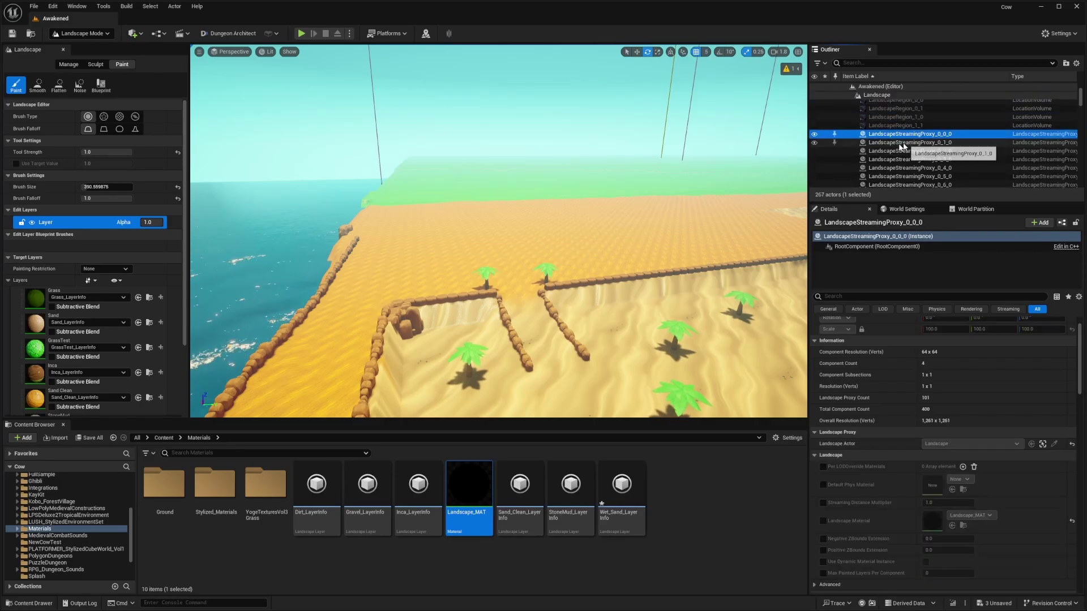
key("f")
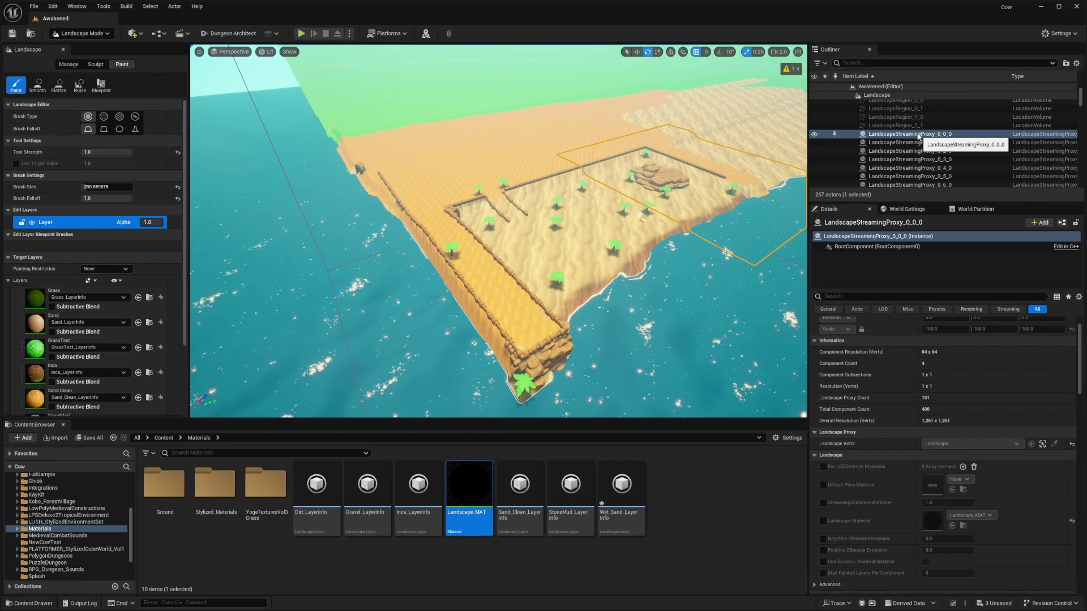
right_click_drag(510, 226, 634, 210)
key("Down")
key("Down")
key("Down")
key("f")
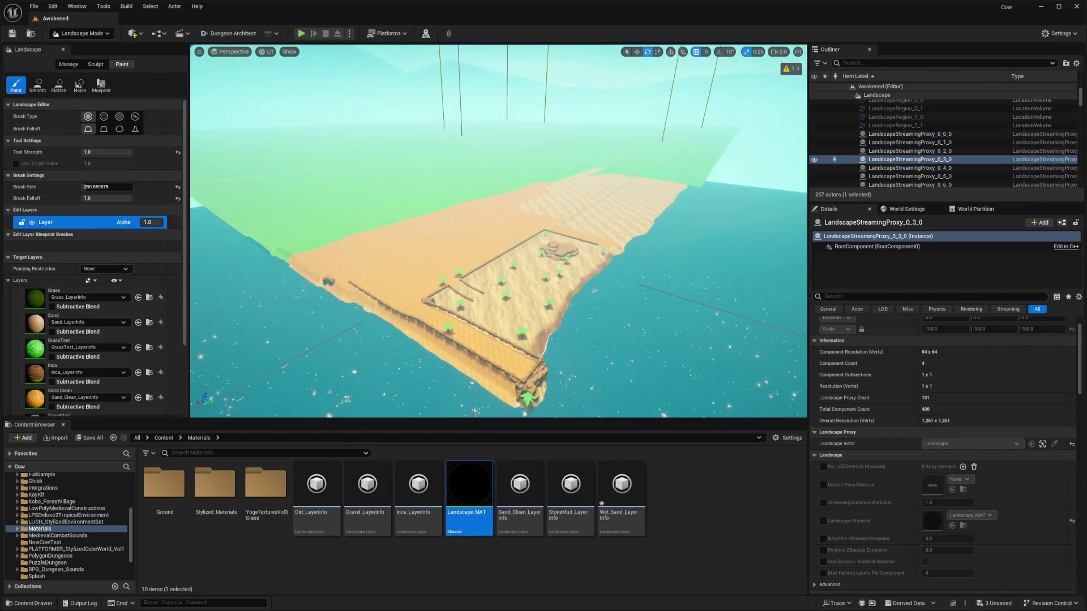
key("Down")
key("Down")
key("Down")
key("Down")
key("Down")
key("Down")
key("Down")
key("f")
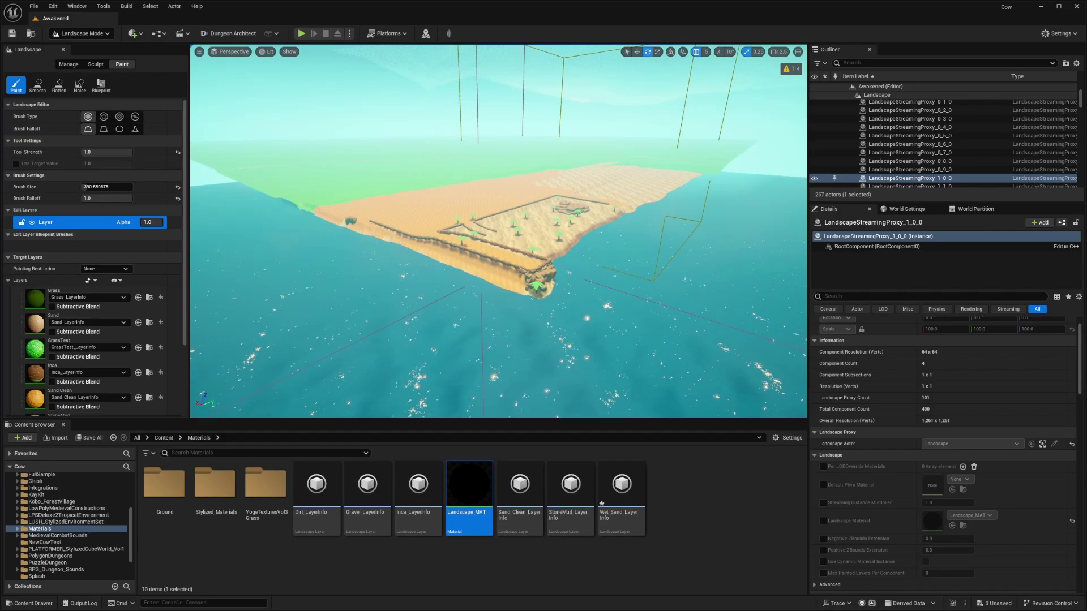
right_click_drag(498, 226, 515, 243)
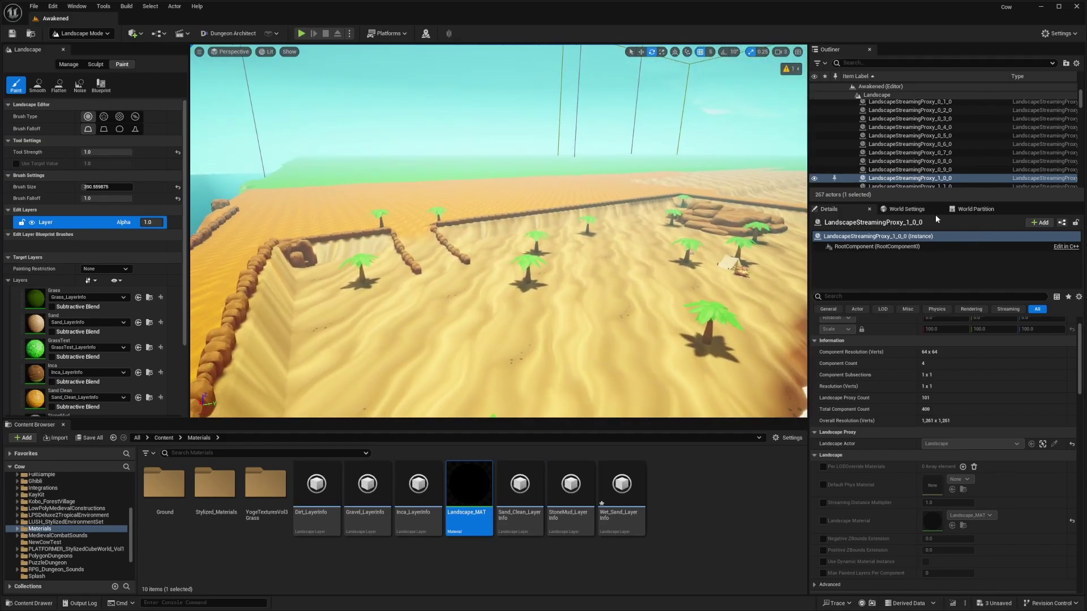
Show World Settings' World Partition grid with loading range 2000.
left_click(911, 209)
scroll(877, 249, "up", 4)
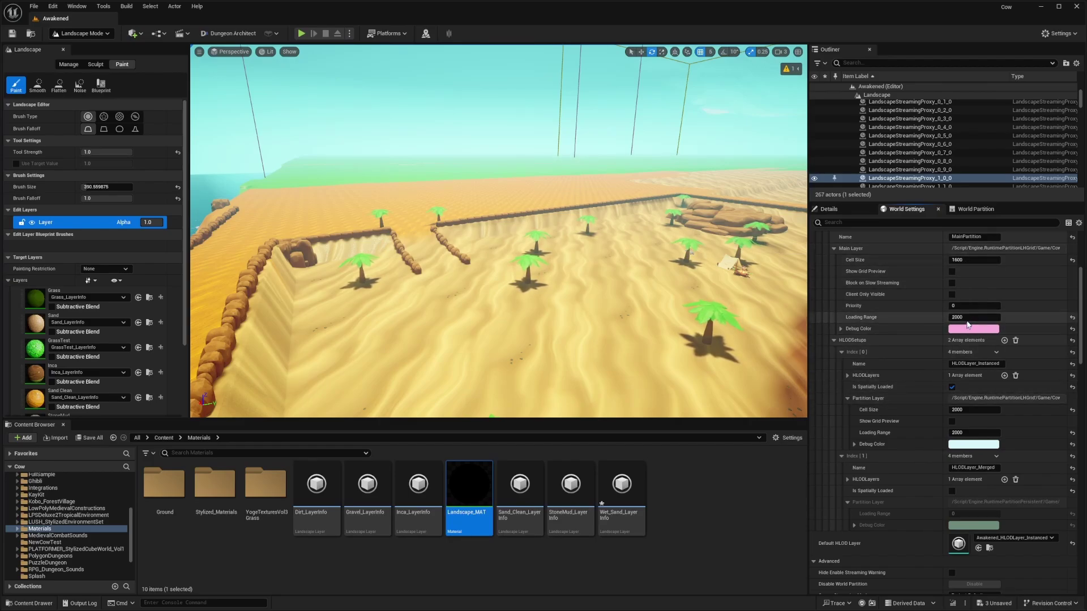
right_click_drag(605, 337, 532, 325)
key("super")
Play again and walk the cow character west across the sand, briefly ejecting with F8.
key("alt+p")
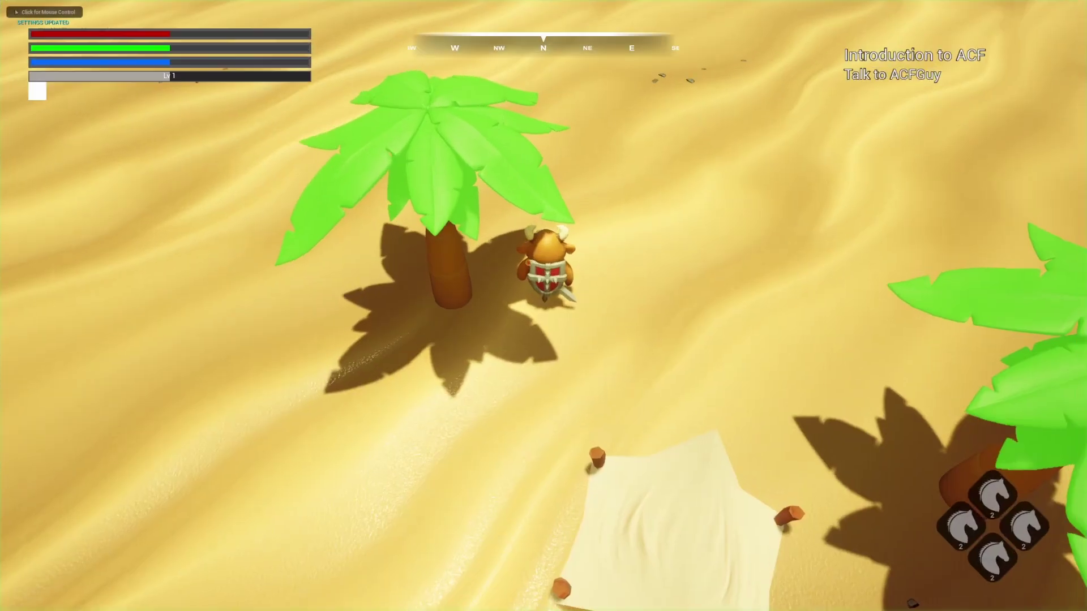
key("a")
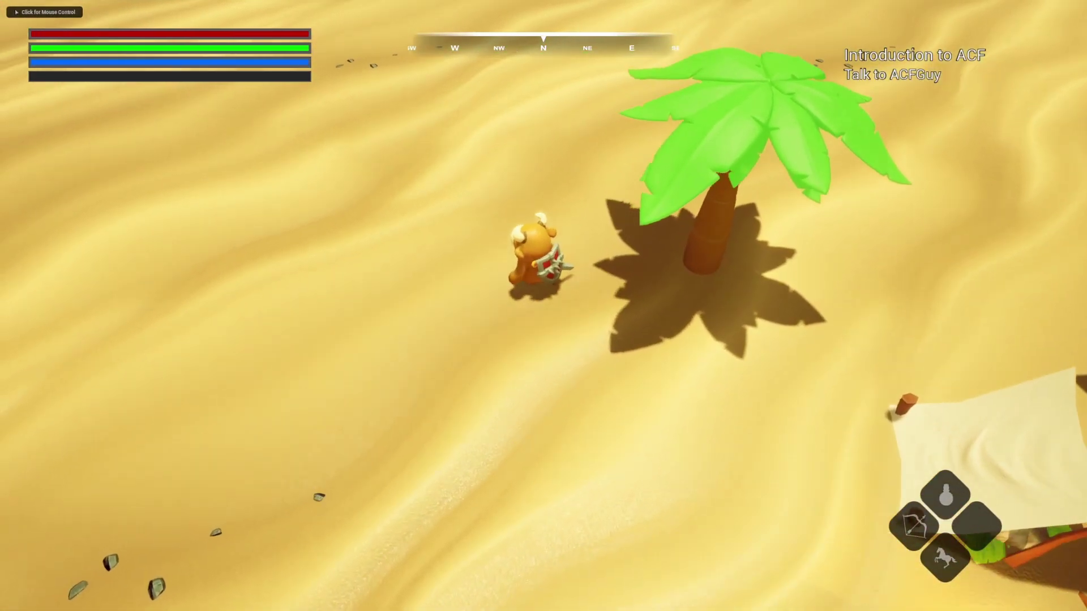
key("F8")
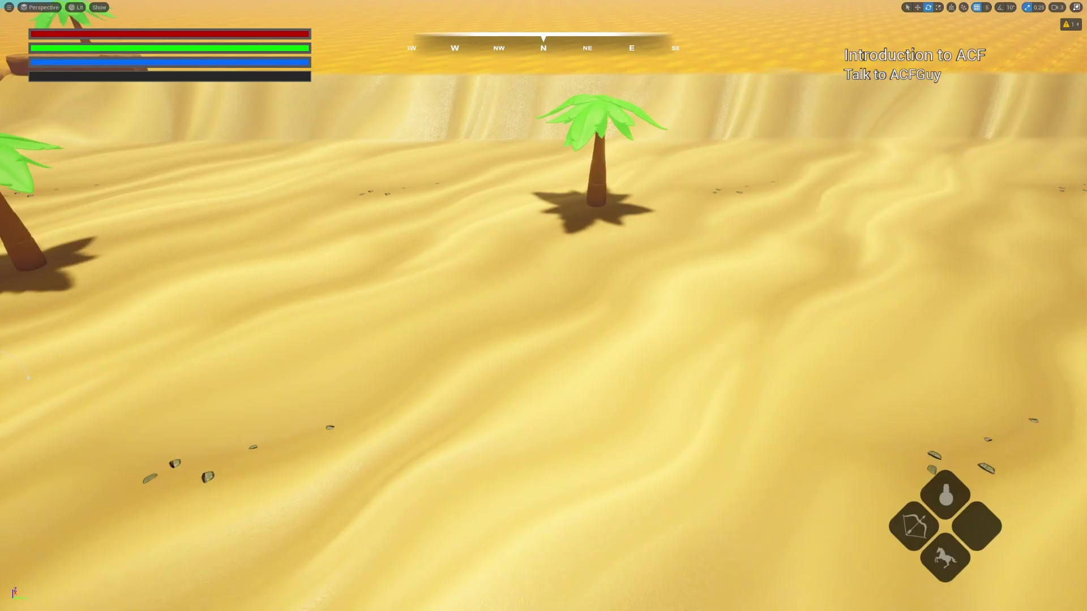
key("F8")
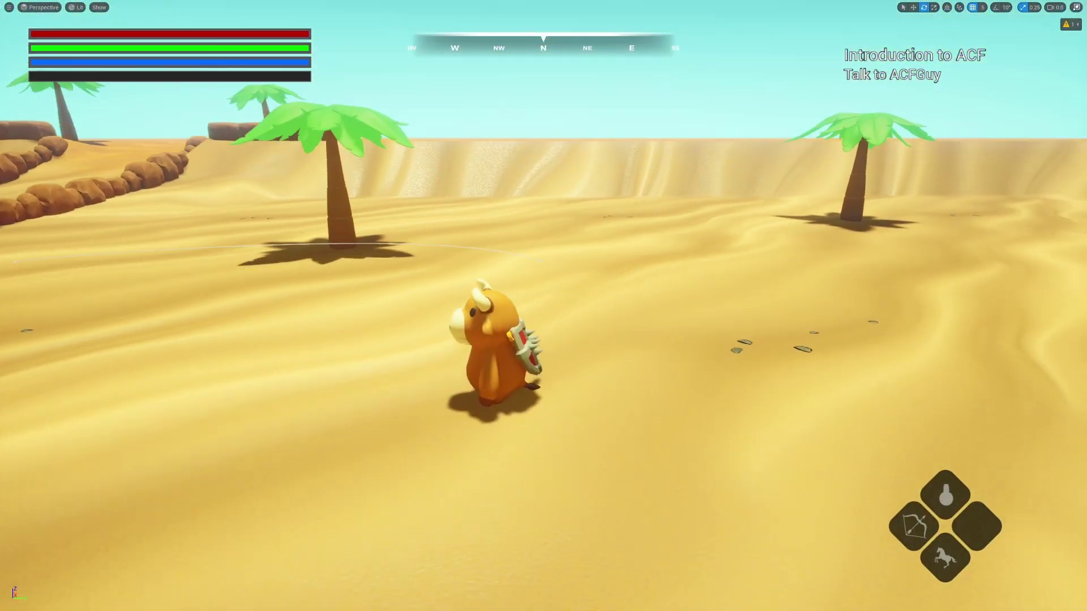
key("s")
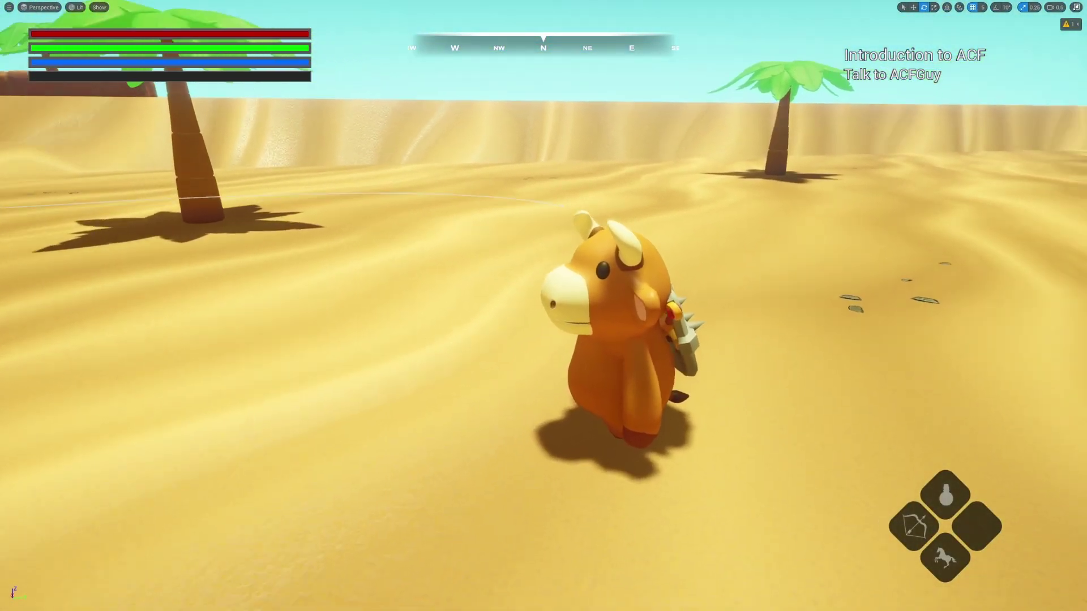
key("s")
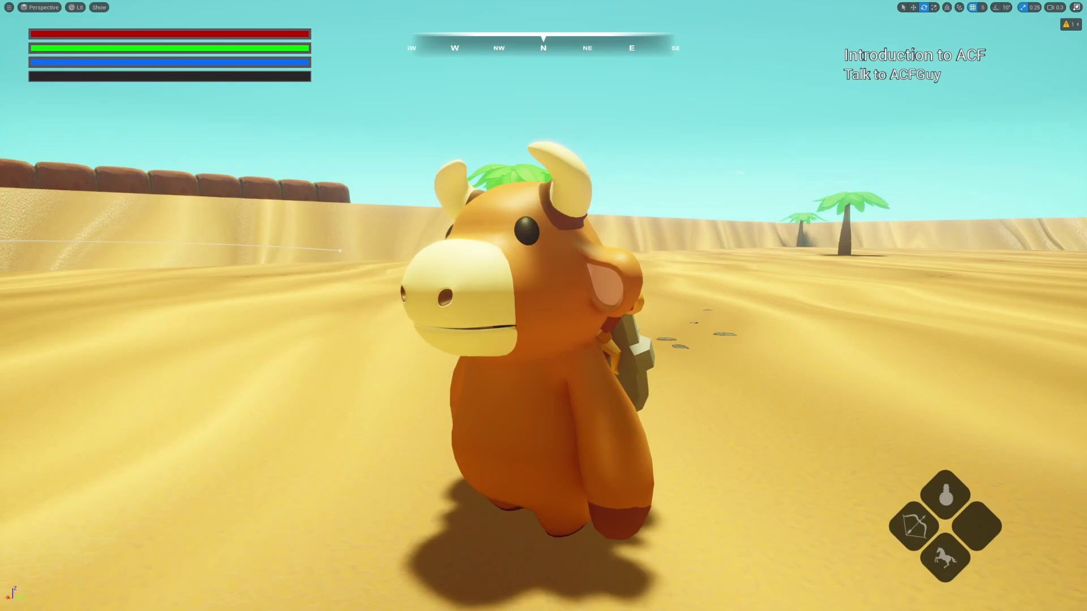
Walk the character past palms toward the cliffs, tent and sea, then stop playing.
key("d")
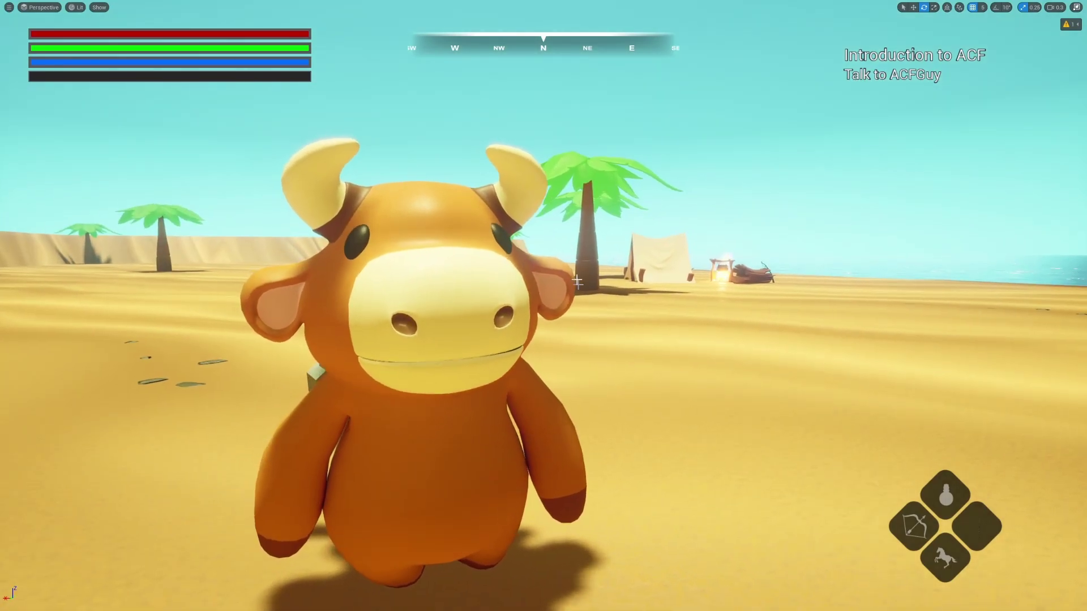
key("s")
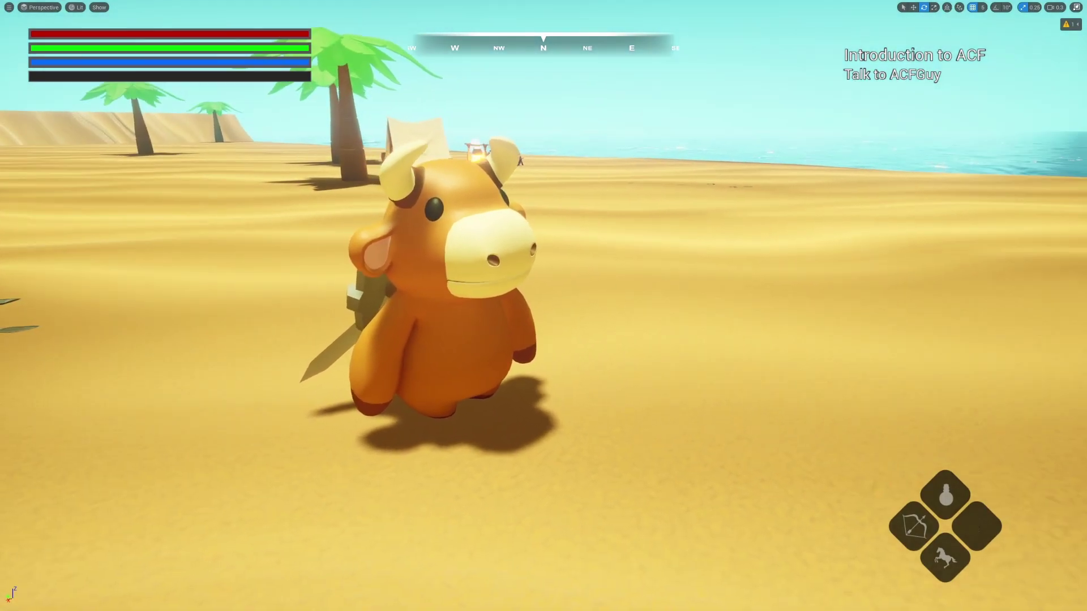
key("a")
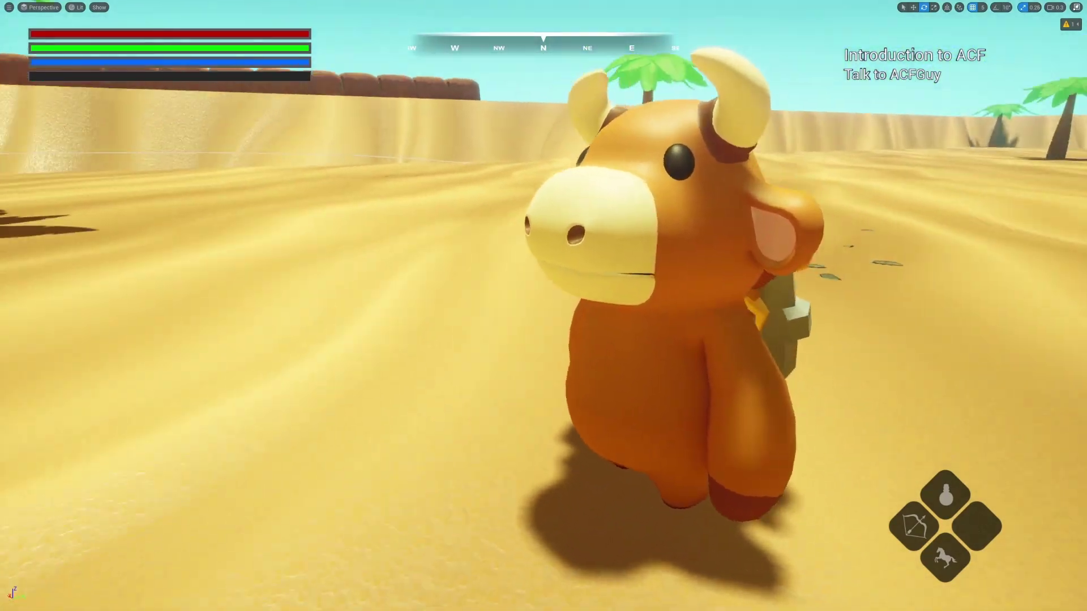
key("a")
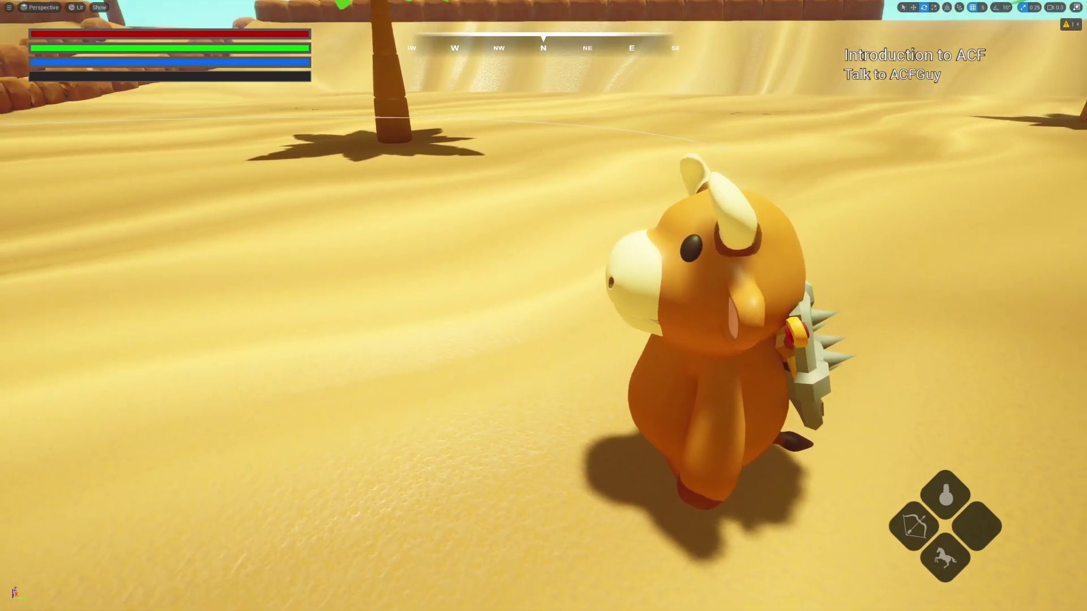
key("s")
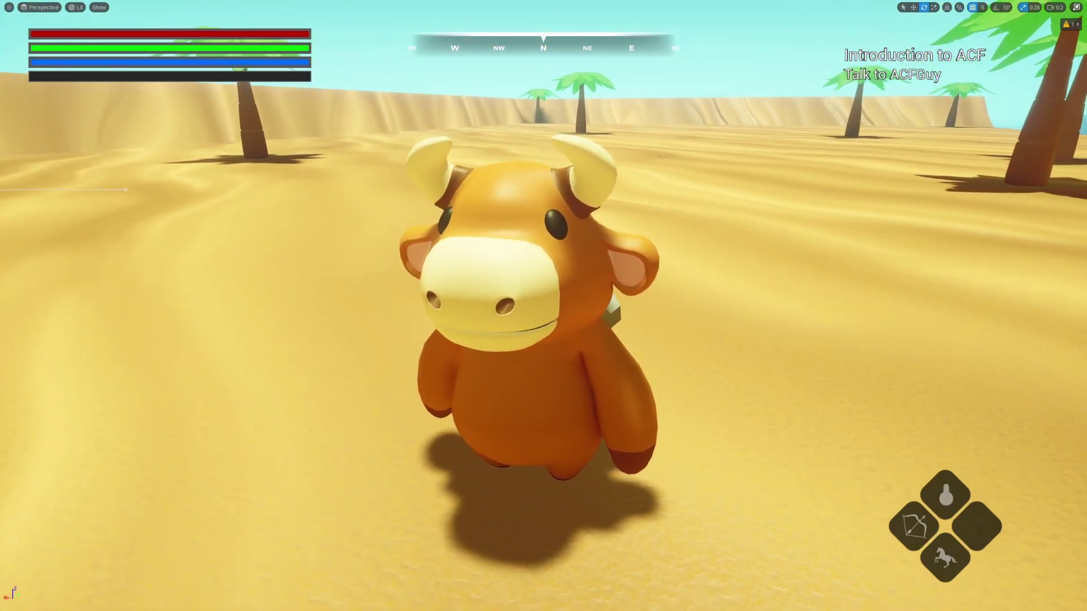
key("d")
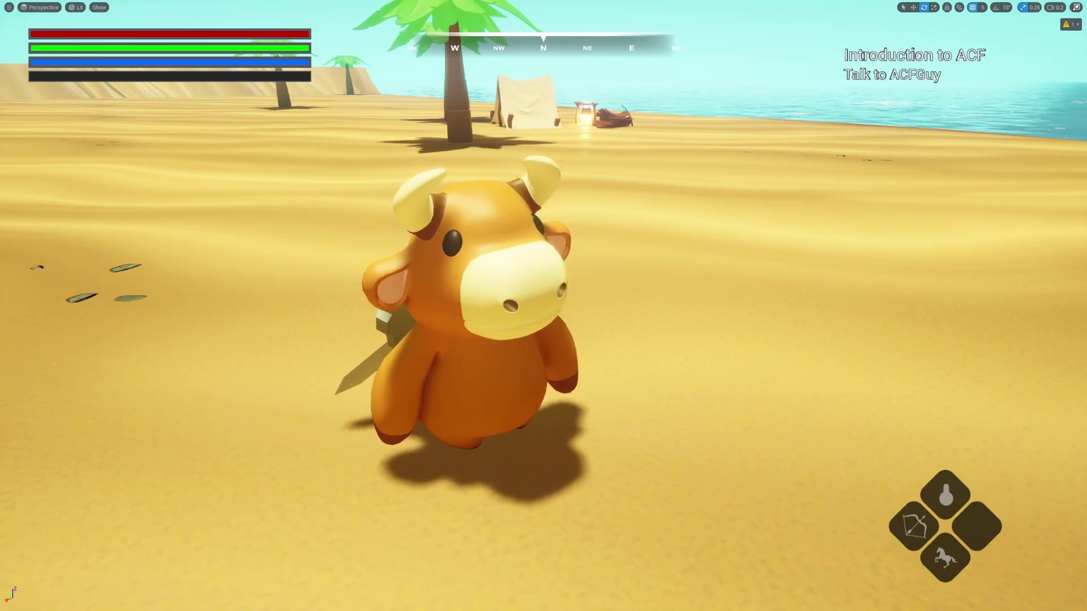
key("Escape")
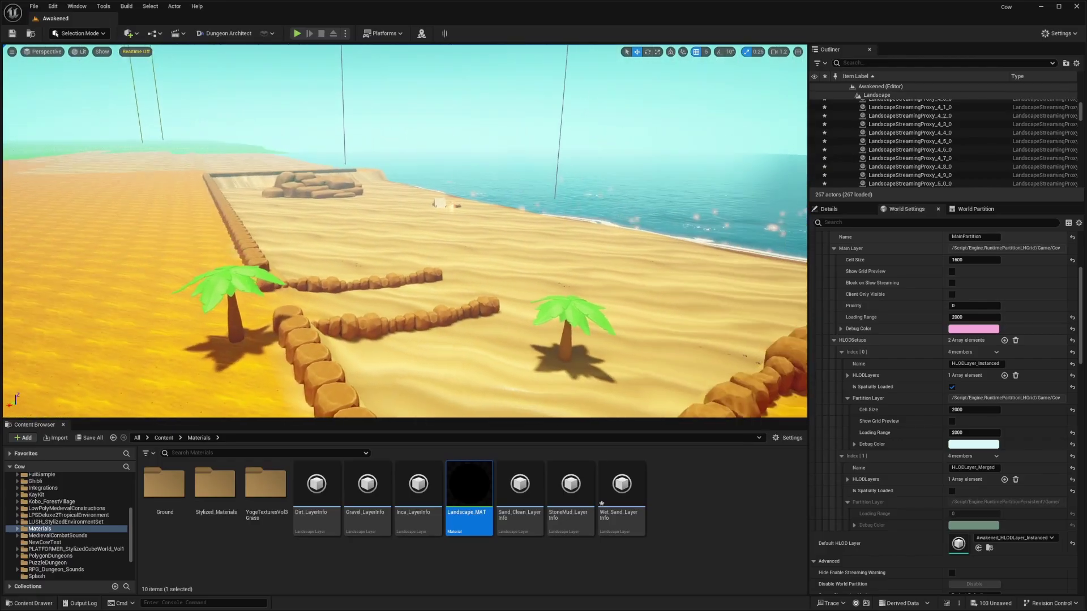
Check Palm_Tree_FoliageType's Cull Distance under Instance Settings, then switch to Landscape sculpting.
key("shift+3")
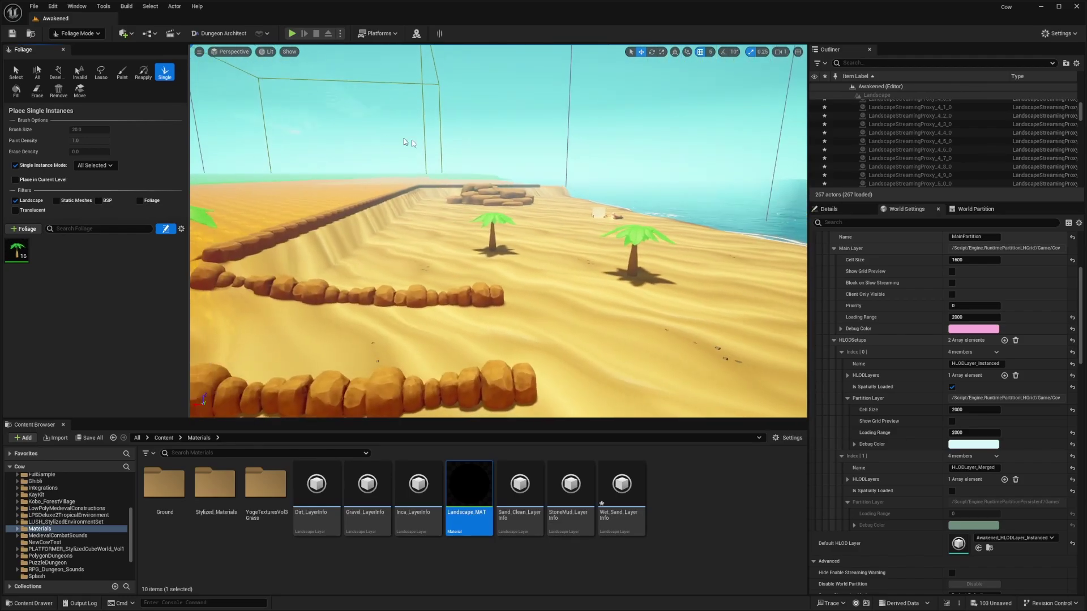
left_click(34, 255)
scroll(59, 352, "down", 10)
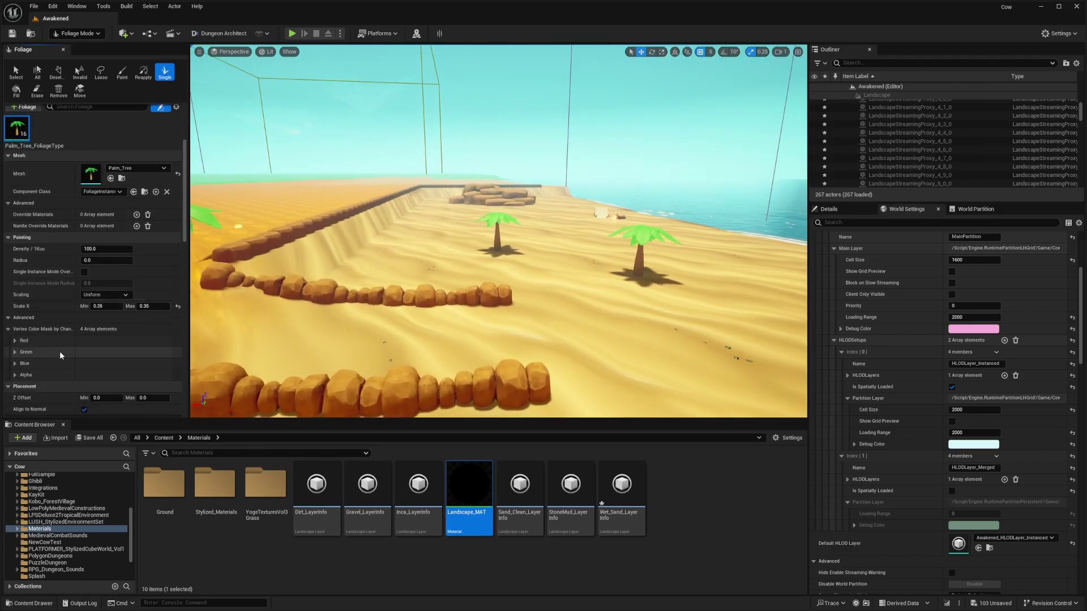
scroll(84, 347, "down", 5)
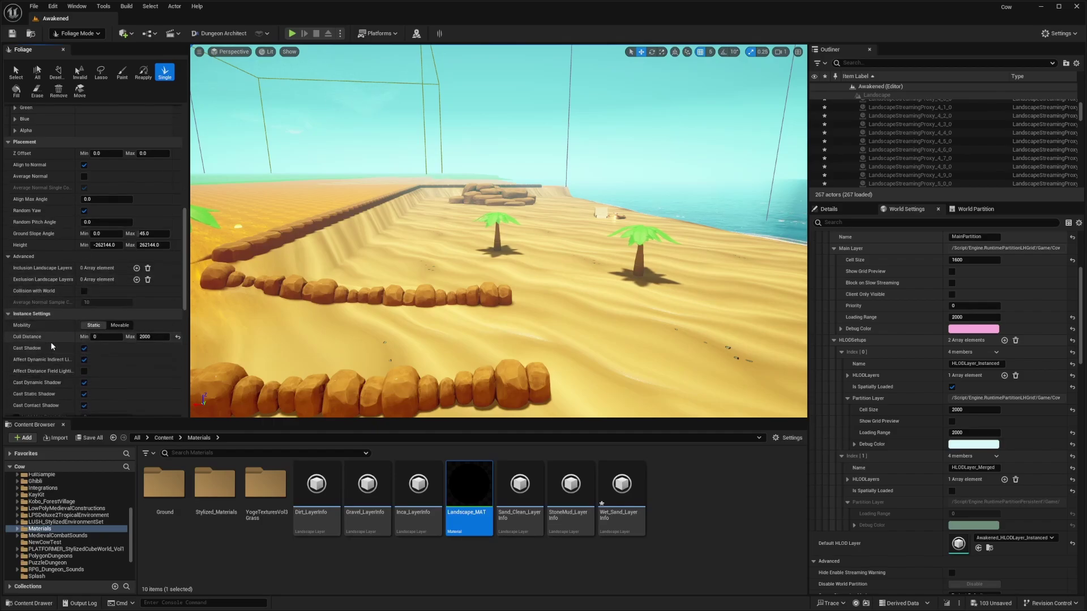
mouse_move(20, 340)
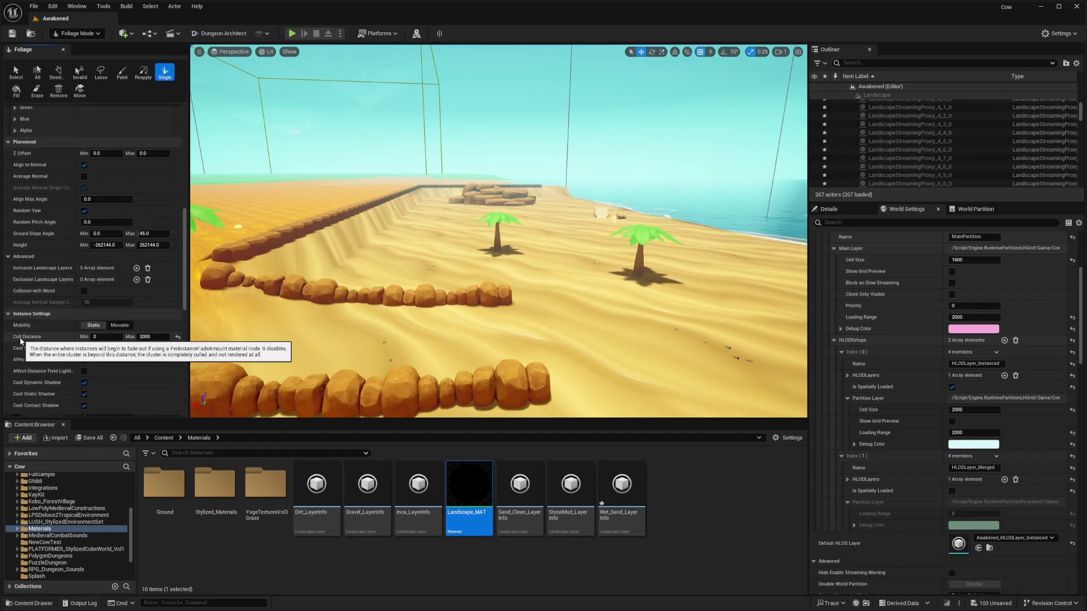
mouse_move(498, 284)
right_mouse_down()
mouse_move(526, 286)
mouse_move(512, 283)
right_mouse_up()
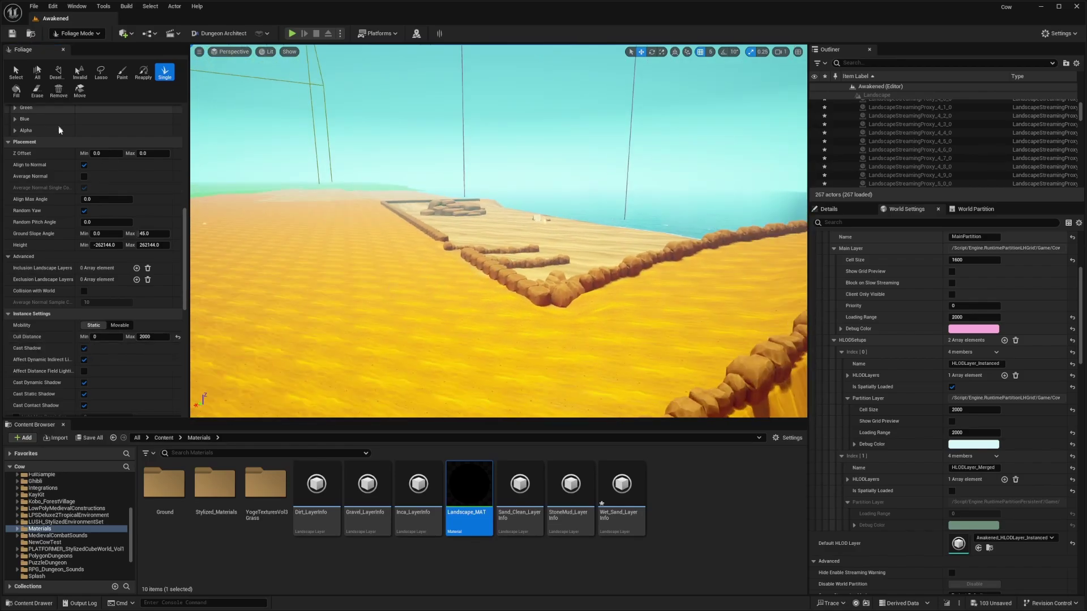
scroll(56, 148, "up", 12)
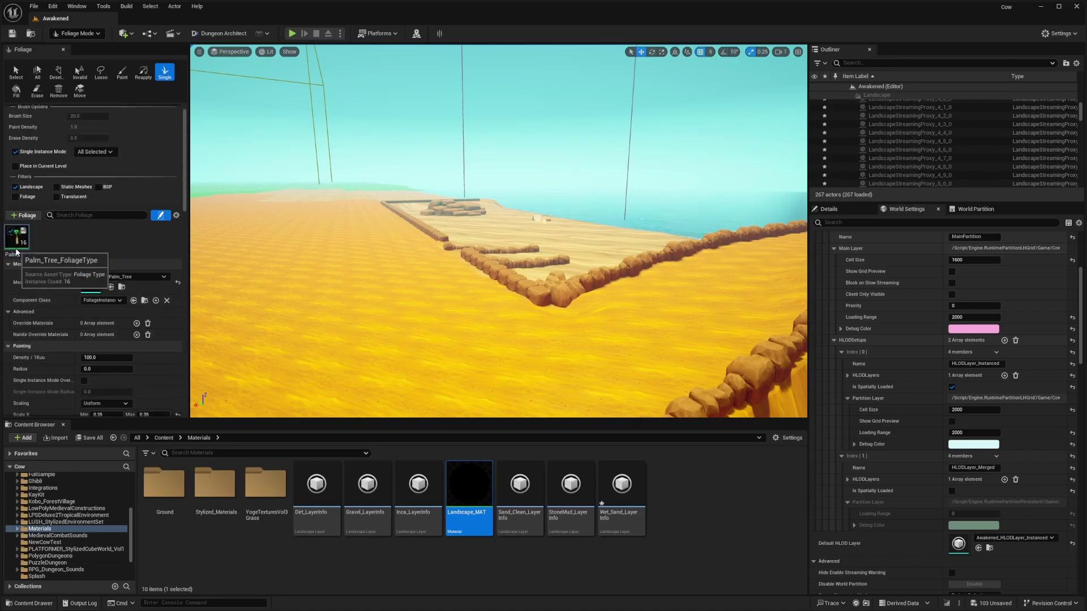
key("shift+2")
right_click_drag(282, 171, 343, 107)
Choose the Flatten tool and enable Flatten Target for fixed target heights.
right_click_drag(401, 202, 313, 185)
right_click_drag(441, 180, 391, 167)
left_click(77, 94)
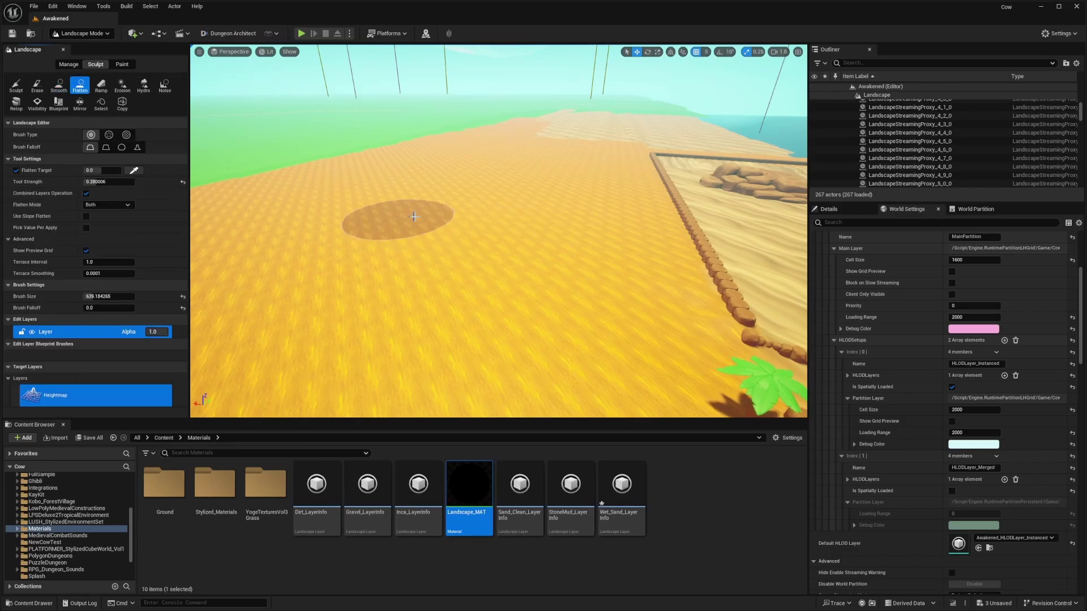
right_click_drag(388, 219, 430, 216)
left_click(16, 171)
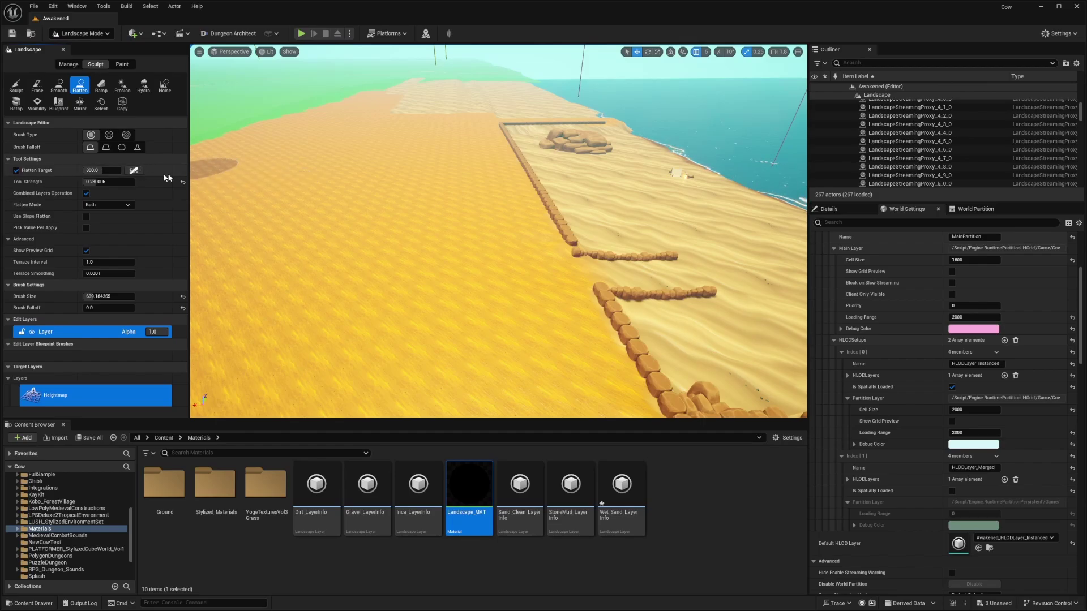
Work over the beach, sand path and raised plateau with flatten target heights 300 and 500.
right_click_drag(626, 187, 626, 187)
scroll(625, 187, "down", 2)
scroll(626, 187, "down", 1)
scroll(625, 187, "up", 1)
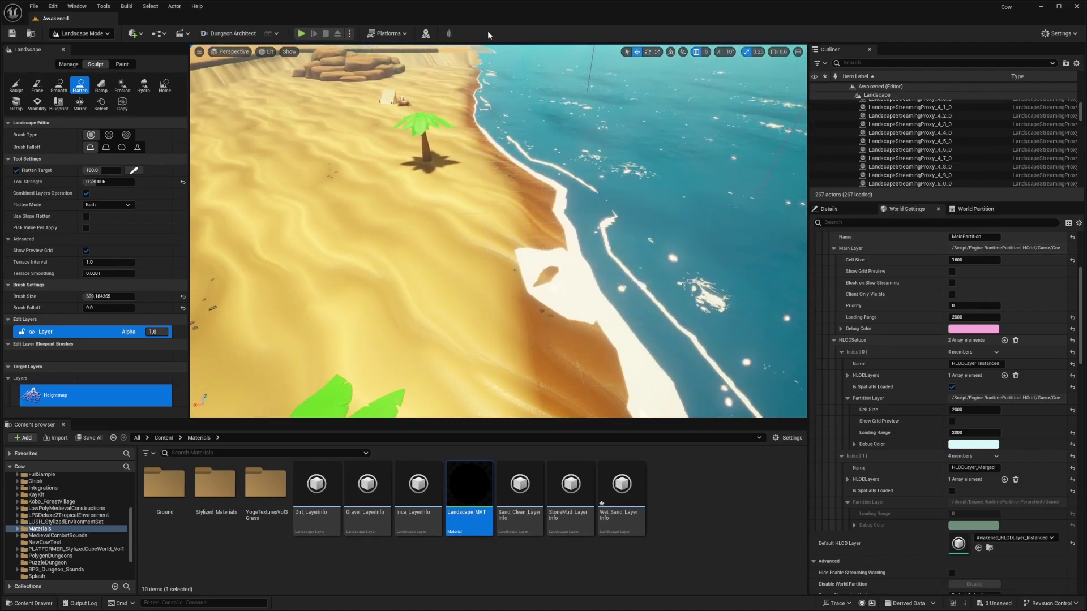
right_click_drag(531, 192, 648, 323)
scroll(647, 323, "up", 1)
scroll(648, 323, "up", 1)
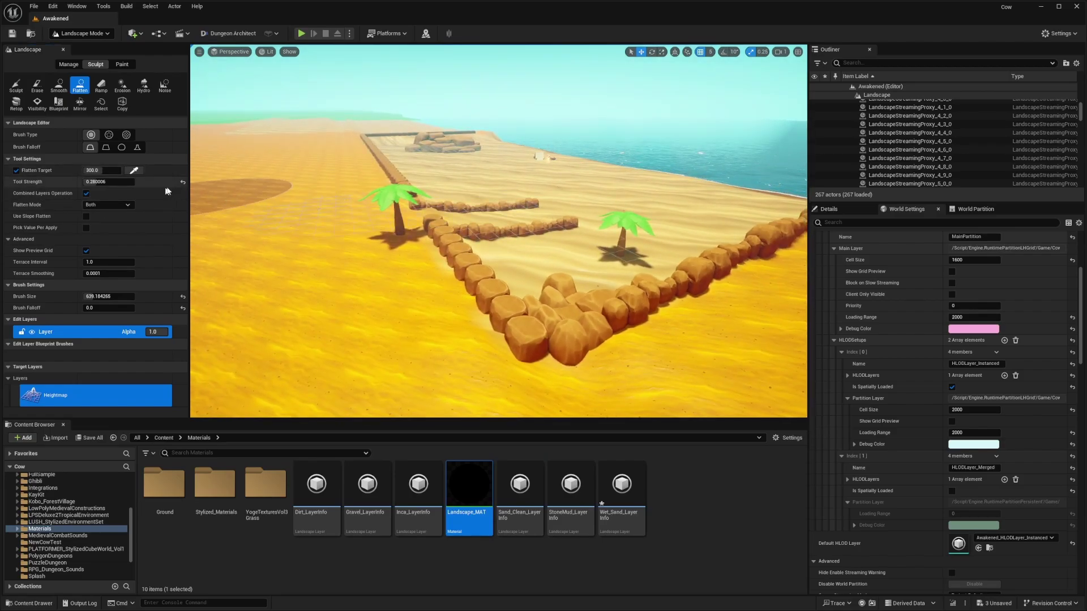
right_click_drag(252, 204, 251, 204)
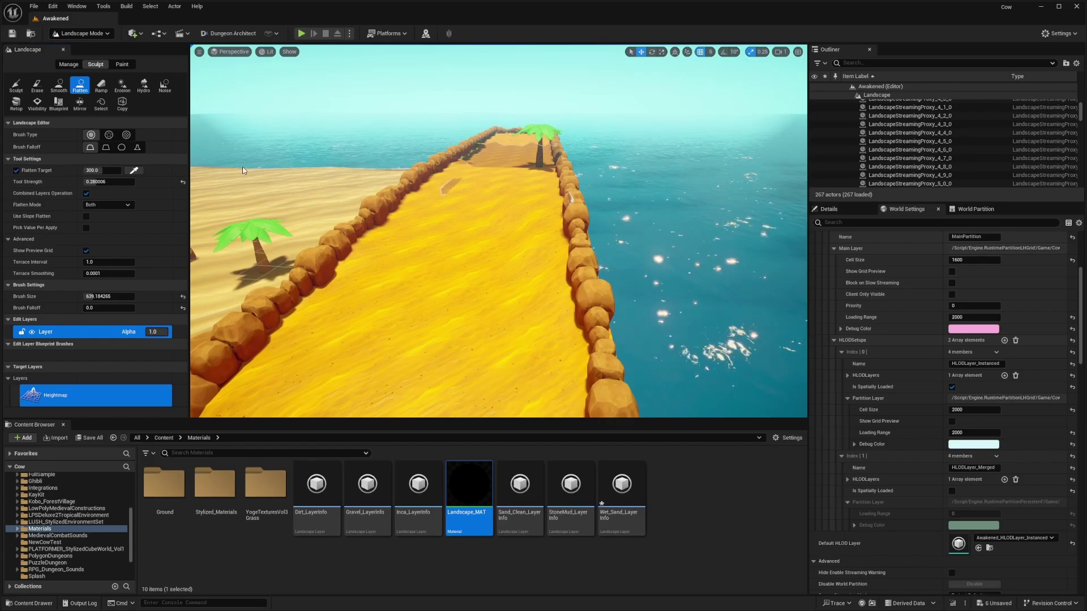
right_click_drag(243, 171, 243, 170)
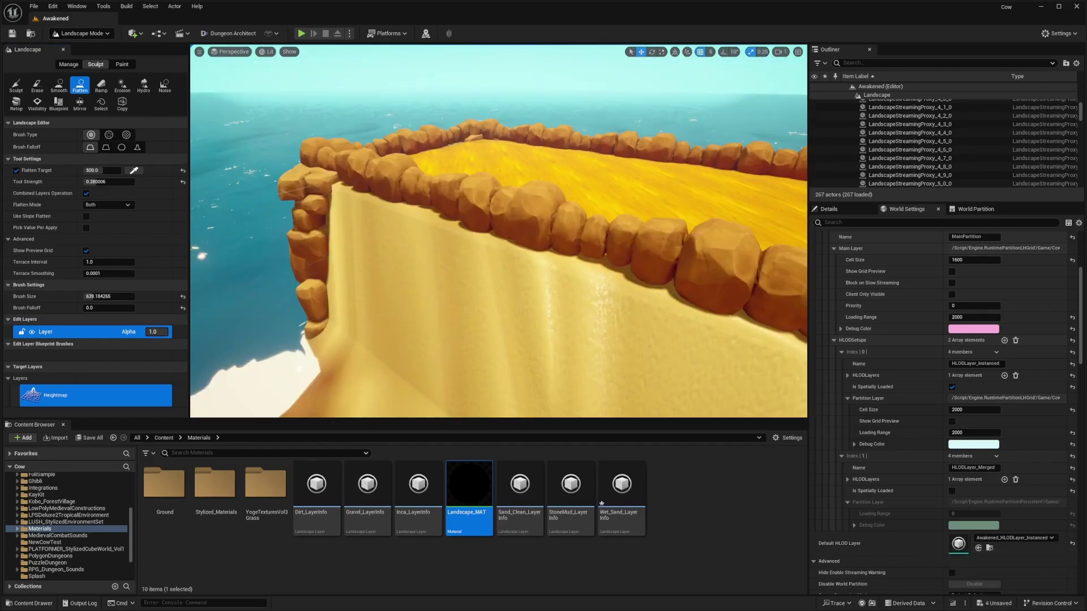
right_click_drag(473, 141, 477, 164)
Set the Flatten Tool Strength to 1.0.
left_click(108, 182)
type("1")
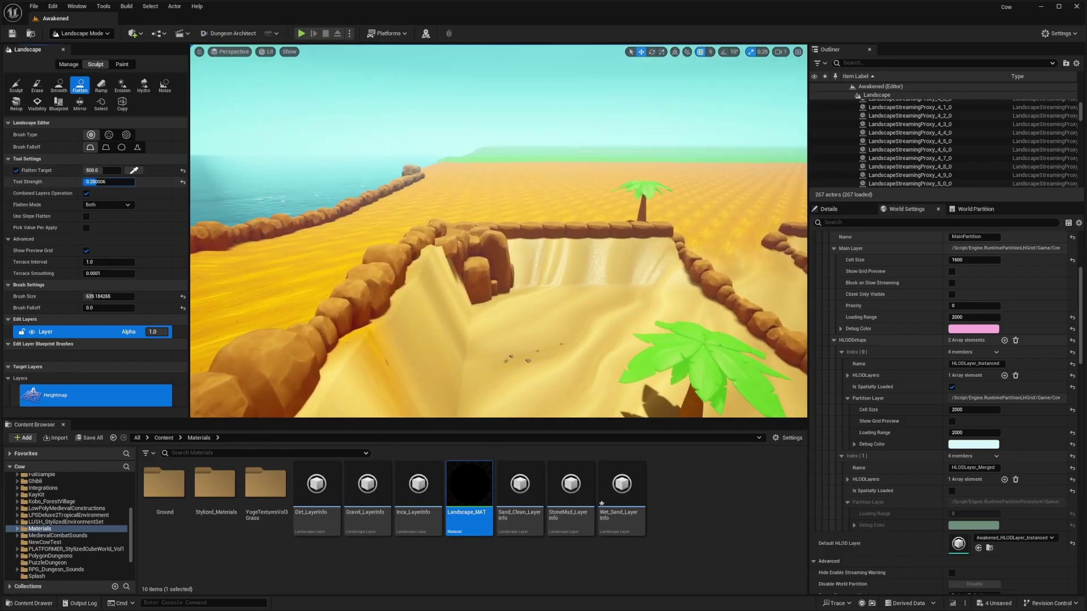
key("Return")
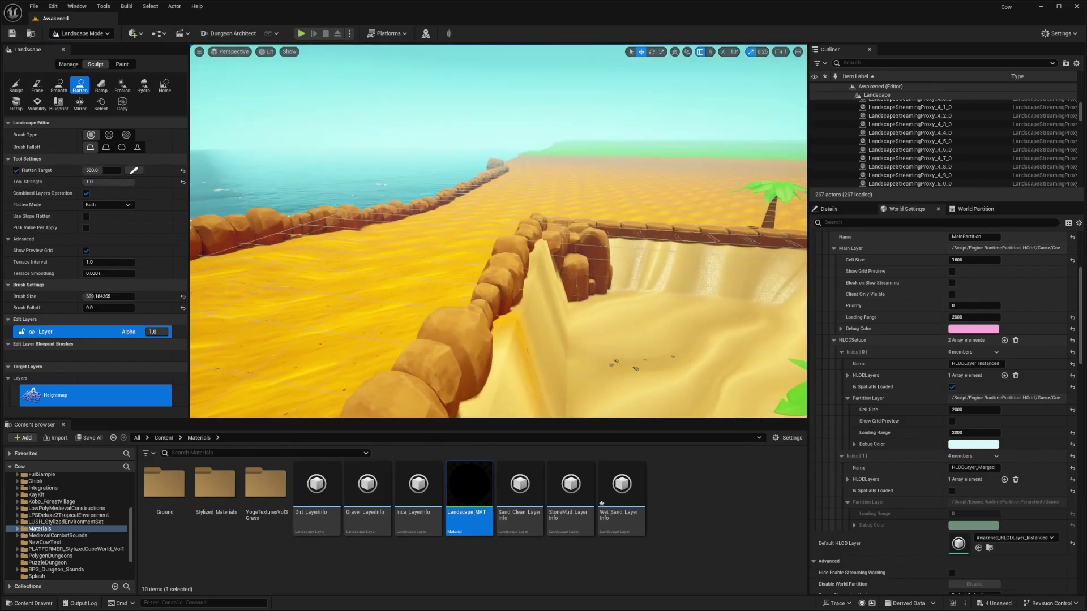
right_click_drag(498, 226, 499, 226)
Use the Ramp tool to place a ramp along the rock-lined sandy path between levels.
left_click(100, 86)
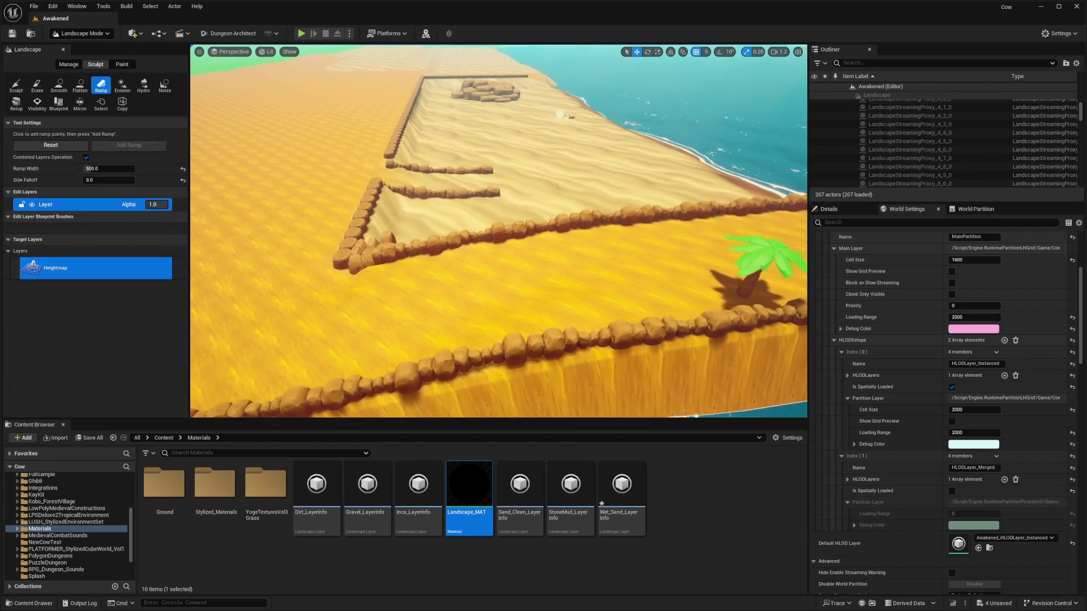
right_click_drag(387, 147, 386, 147)
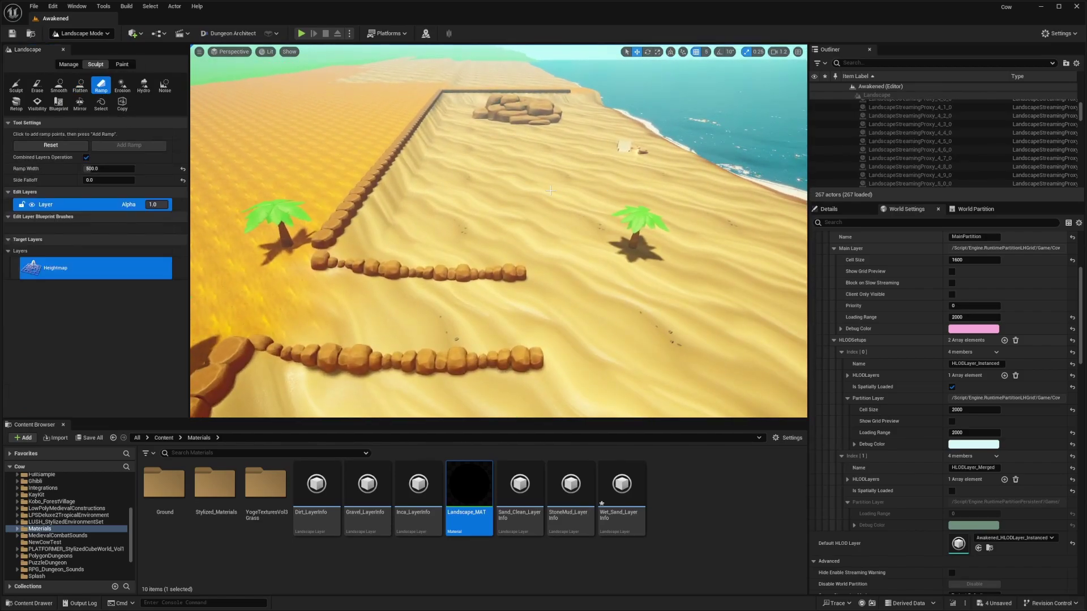
right_click_drag(550, 190, 579, 194)
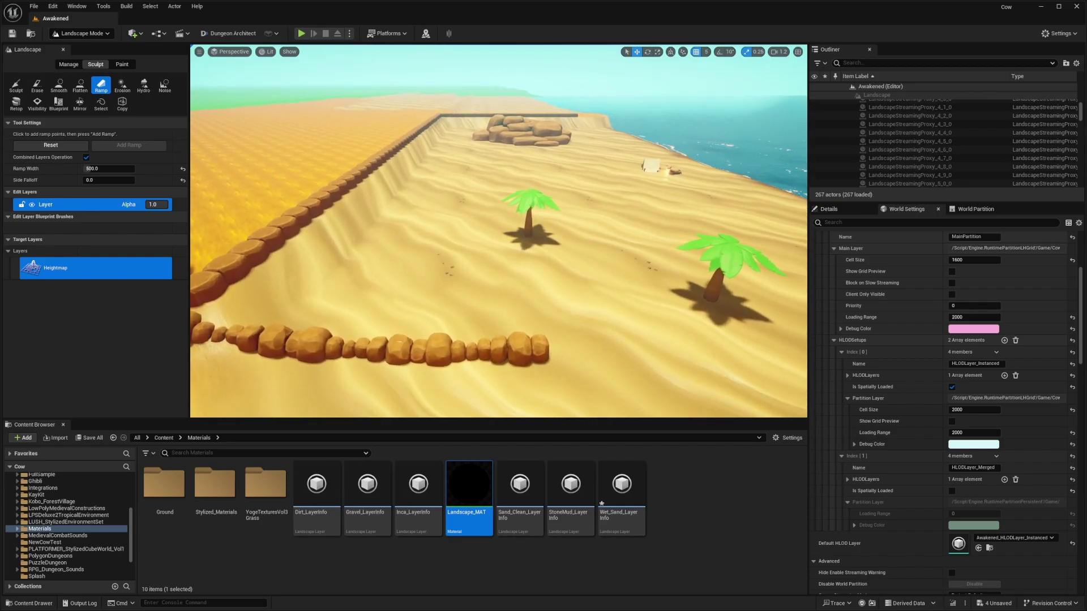
right_click_drag(333, 163, 334, 164)
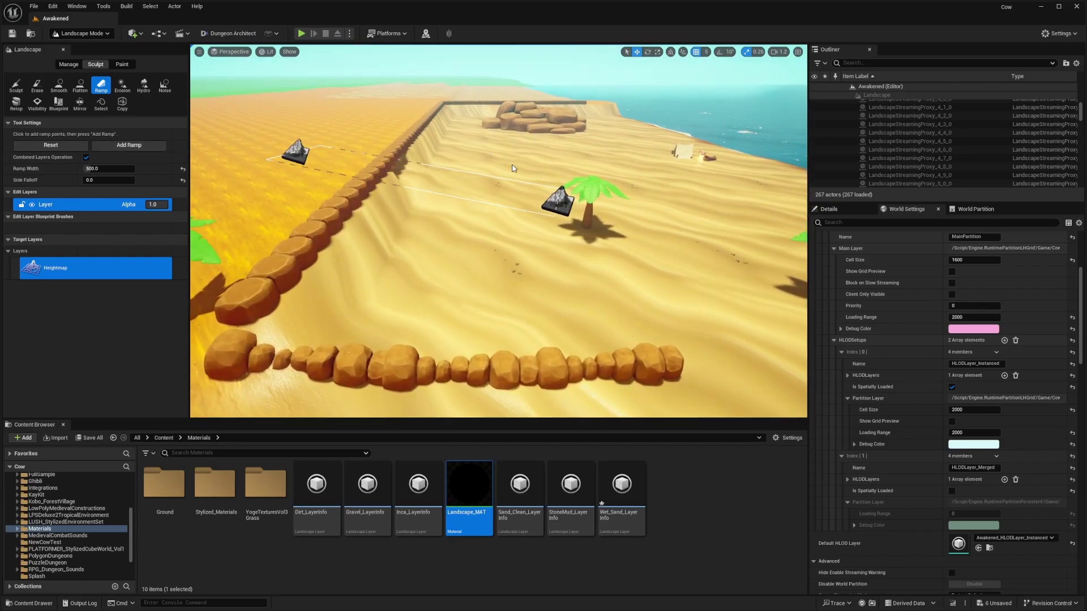
right_click_drag(513, 168, 513, 168)
scroll(513, 168, "down", 1)
scroll(513, 168, "up", 1)
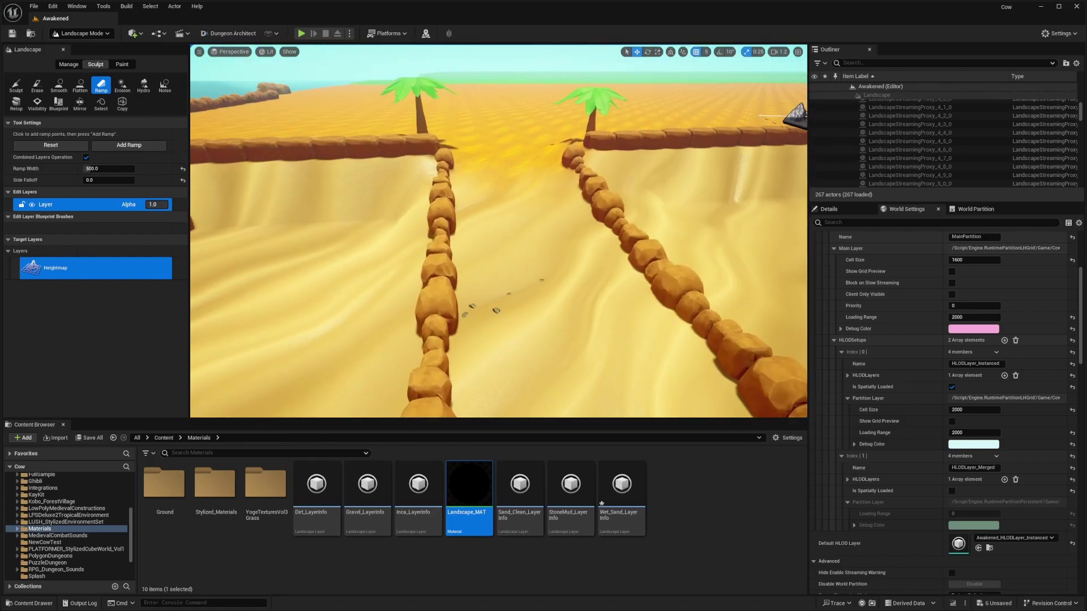
right_click_drag(459, 207, 458, 207)
scroll(459, 208, "down", 2)
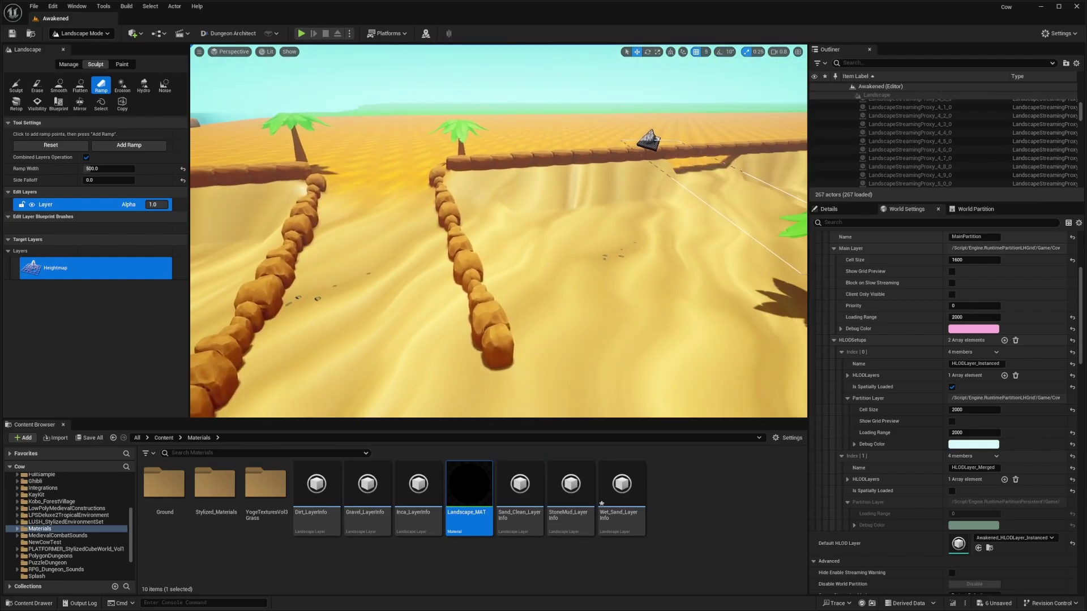
right_click_drag(444, 159, 444, 160)
right_click_drag(463, 232, 463, 232)
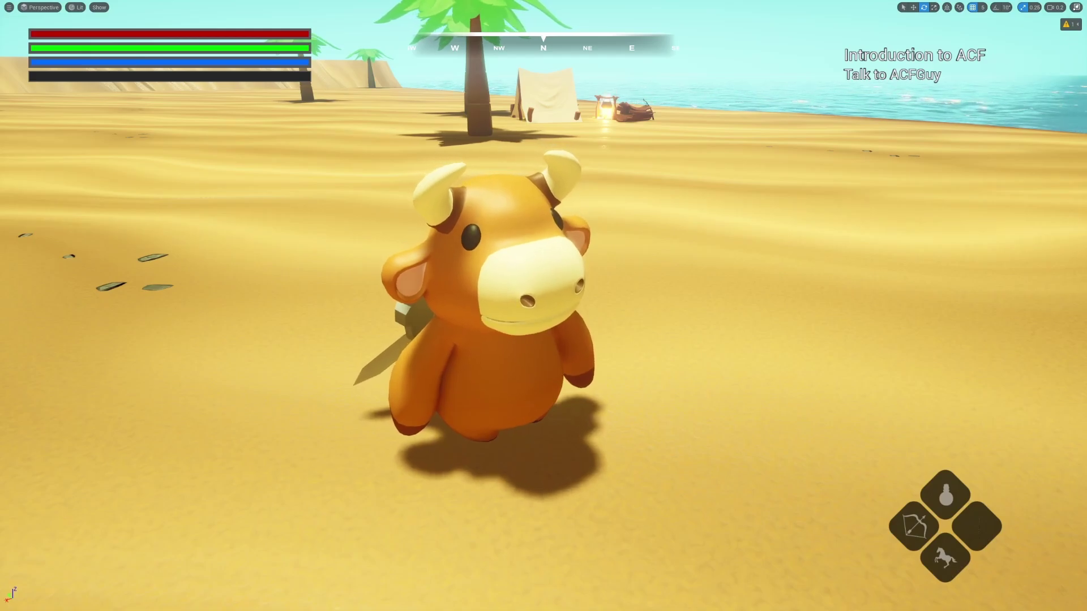